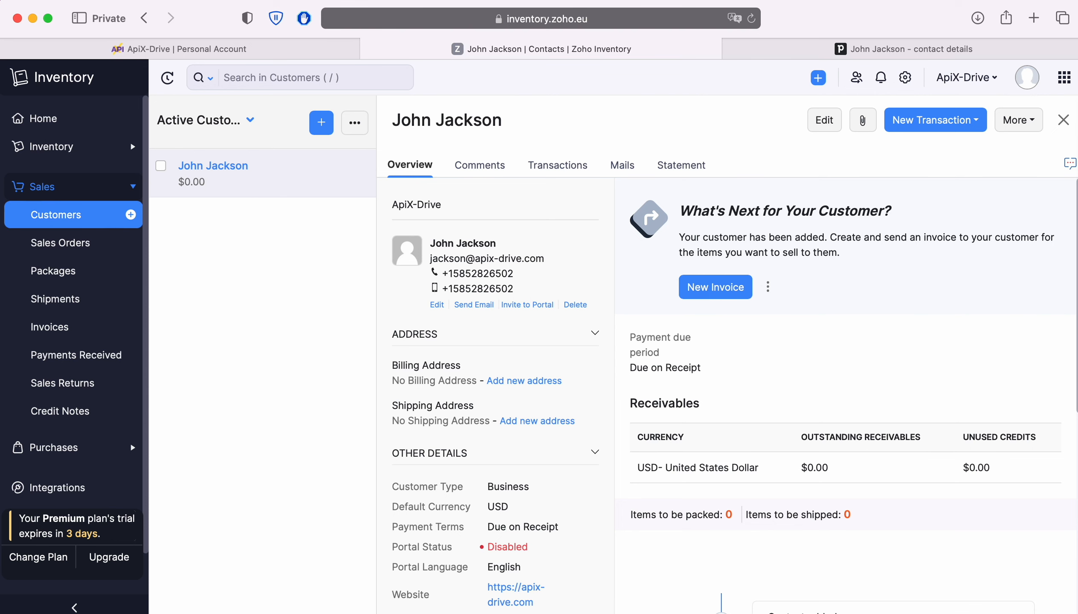
Leave the Zoho customer overview for the ApiX-Drive Connections tab
key(ctrl+Tab)
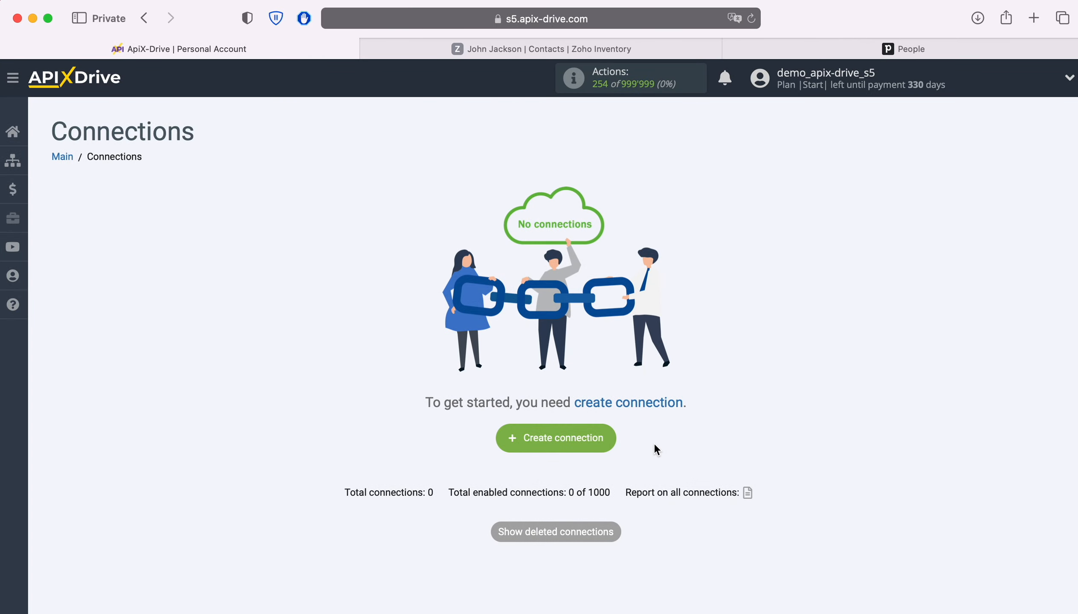
Create a new connection with ZOHO Inventory as the data source system
click(607, 437)
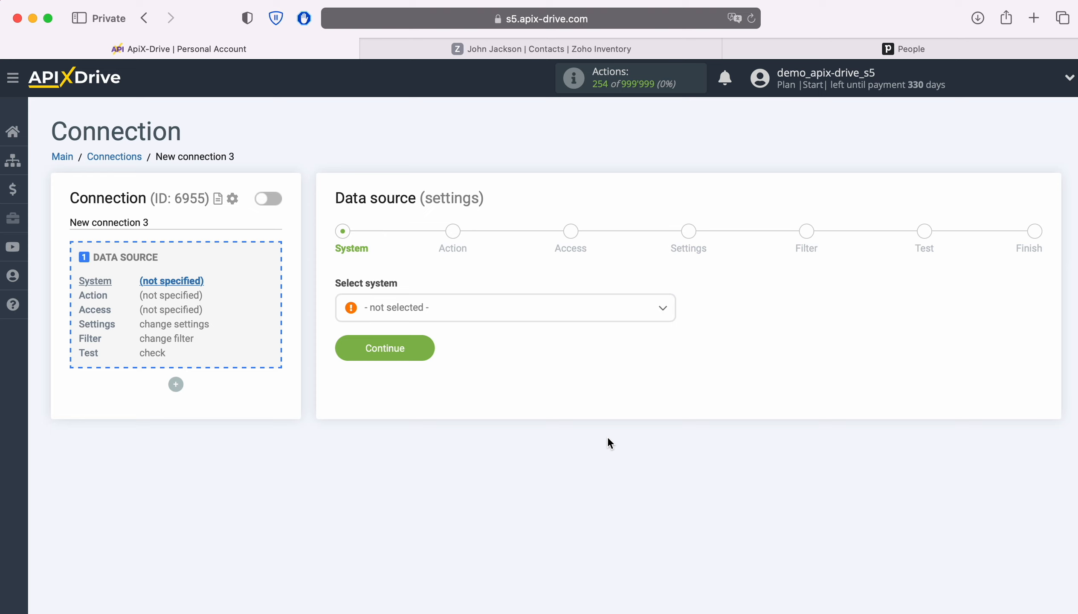
click(508, 309)
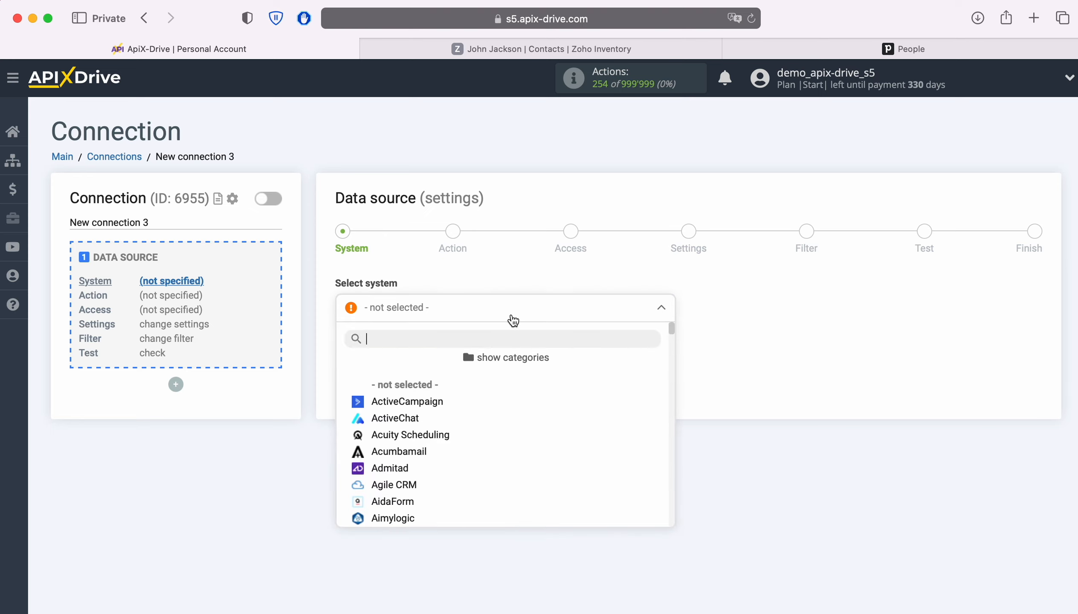
scroll(597, 417, down, 3)
scroll(597, 416, down, 15)
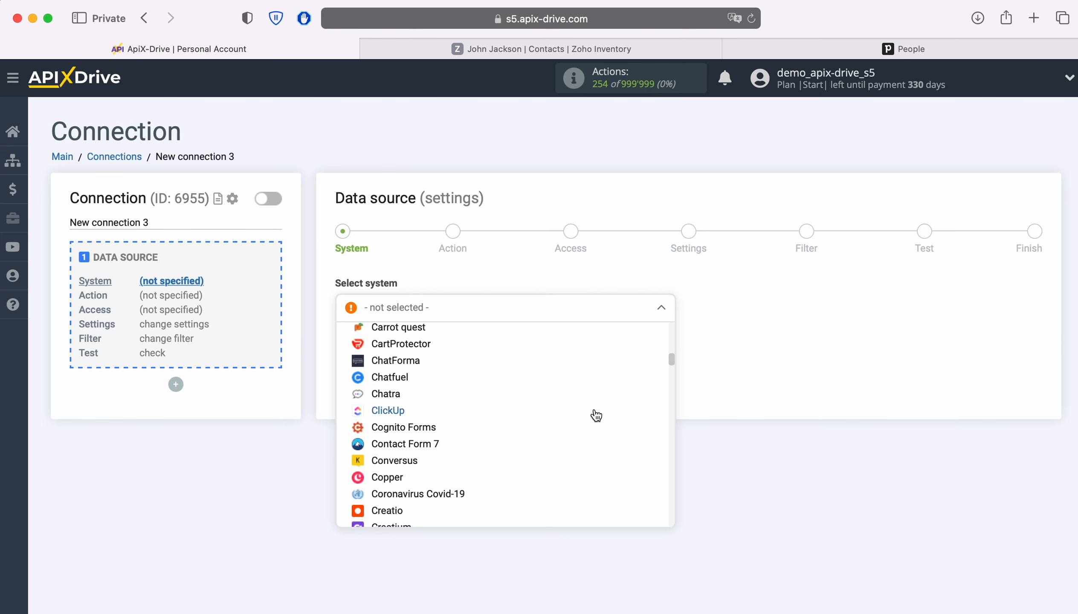
scroll(596, 416, down, 15)
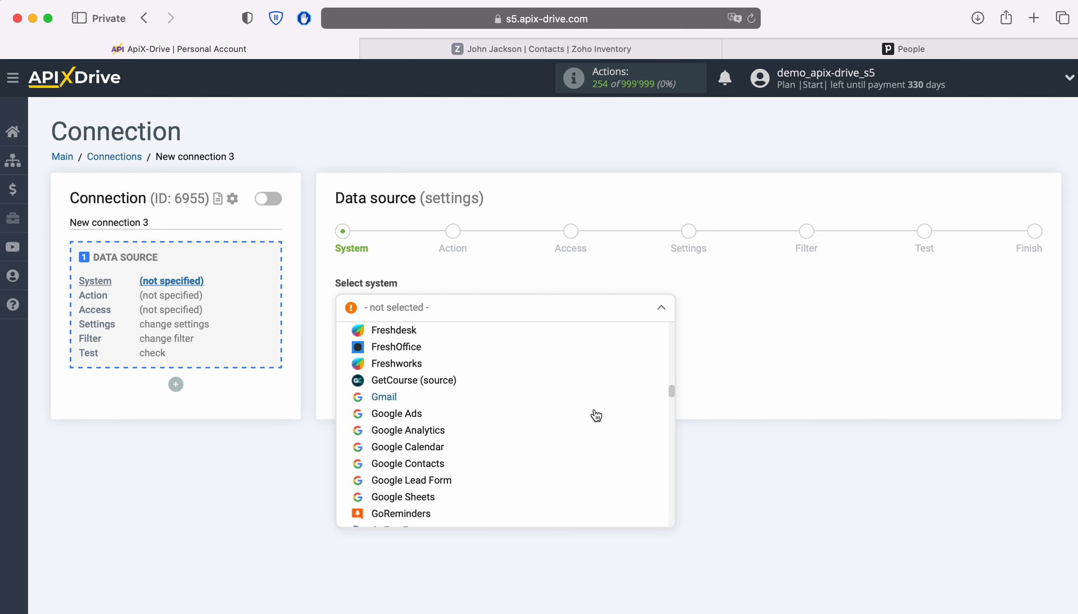
scroll(596, 416, down, 15)
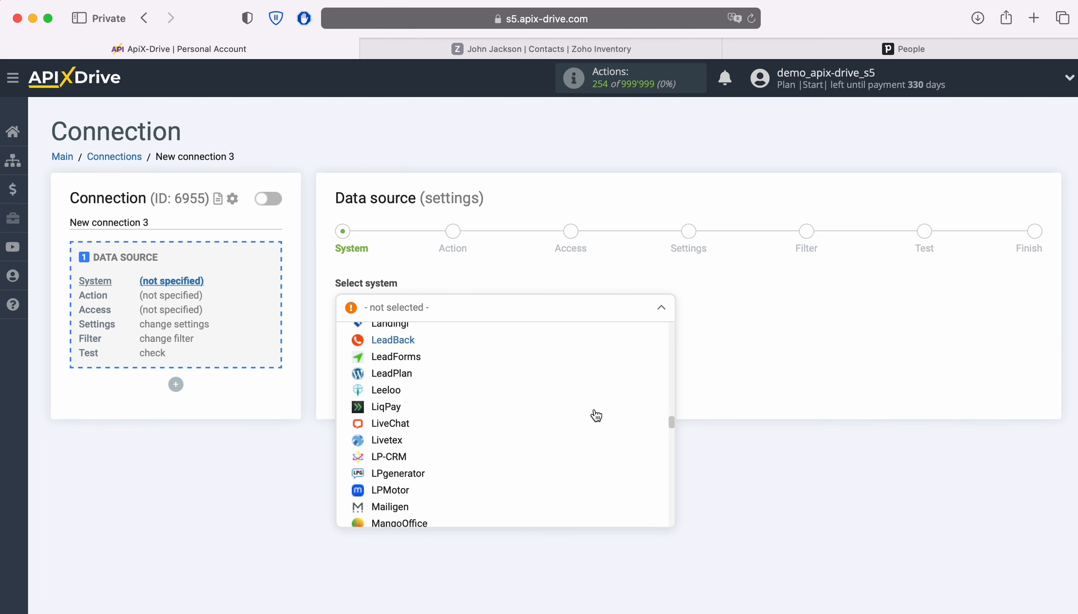
scroll(595, 415, down, 15)
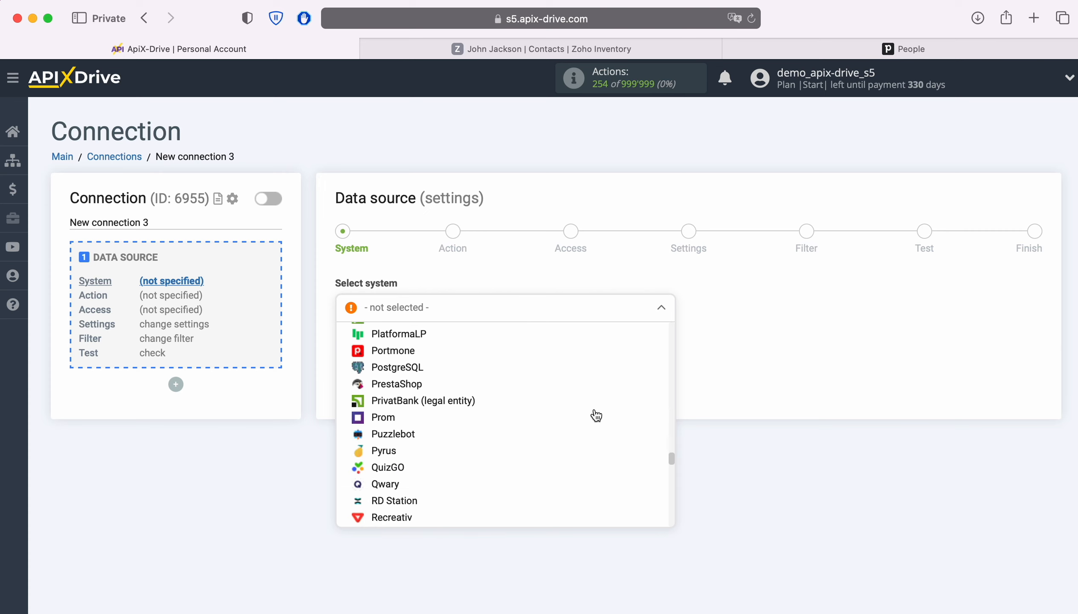
scroll(595, 416, down, 15)
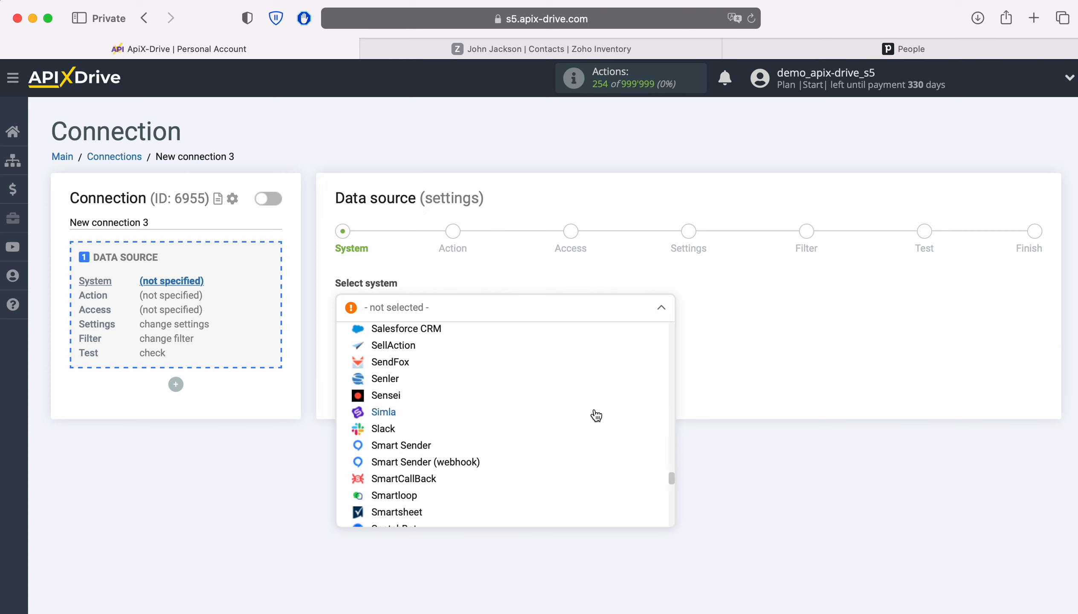
scroll(596, 416, down, 15)
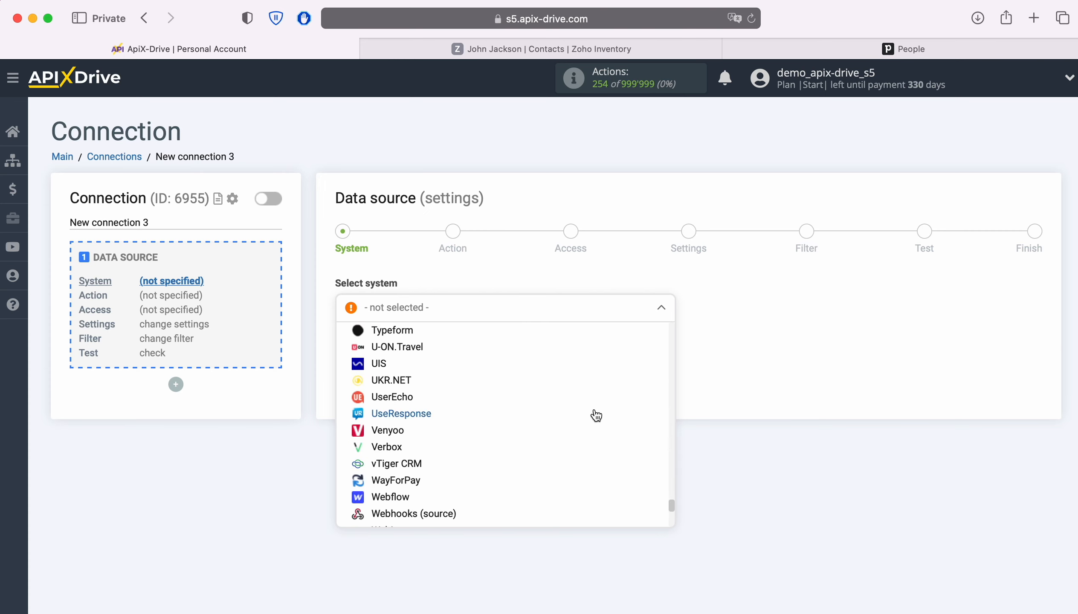
scroll(596, 415, down, 5)
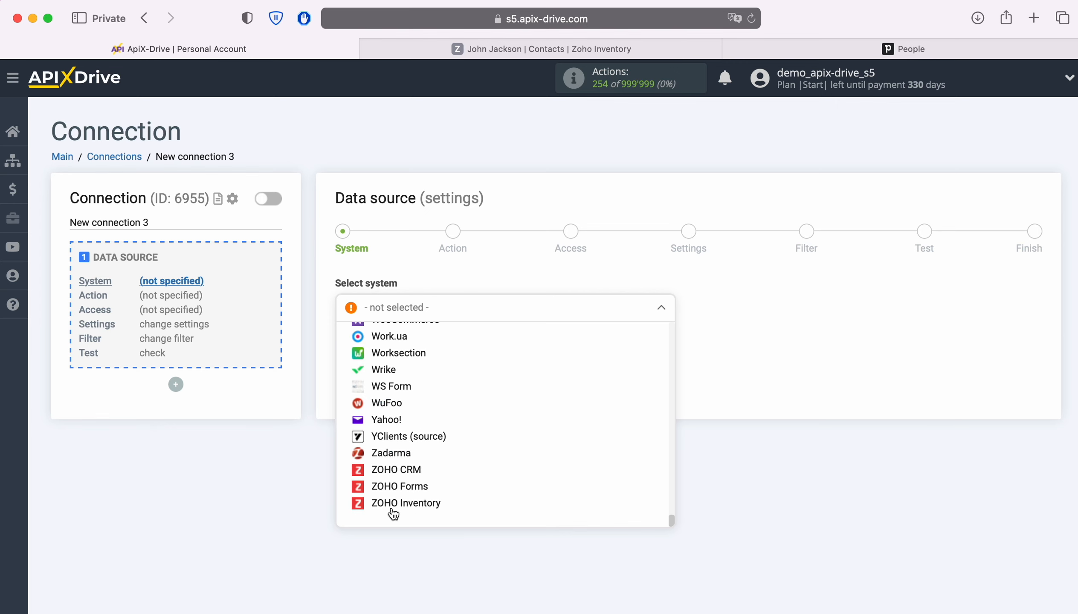
click(391, 501)
click(424, 353)
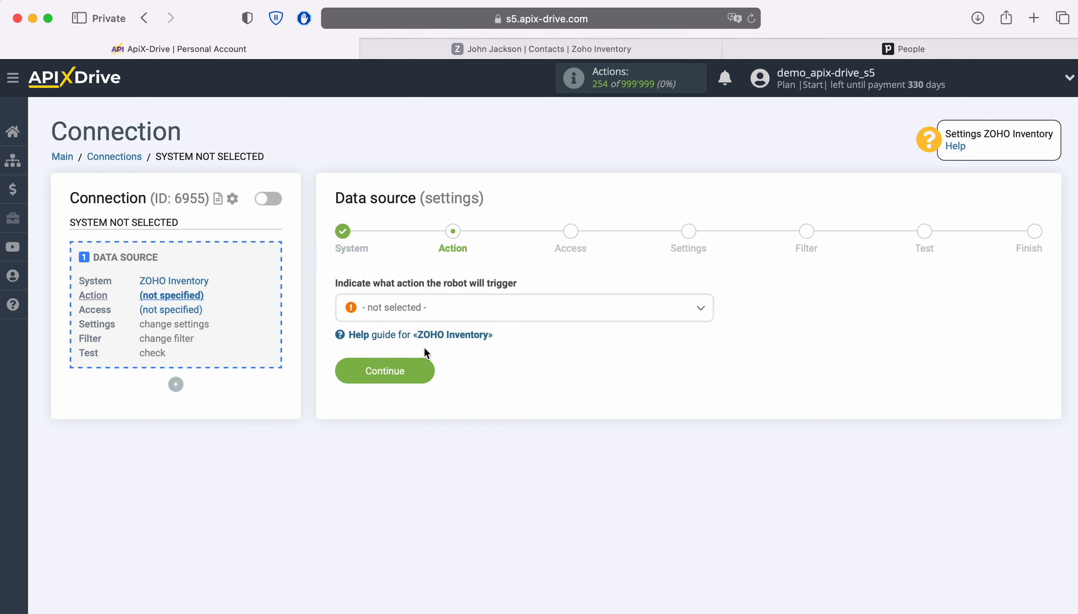
Set the source action to Get CONTACTS (new) and begin connecting the Zoho account
click(458, 312)
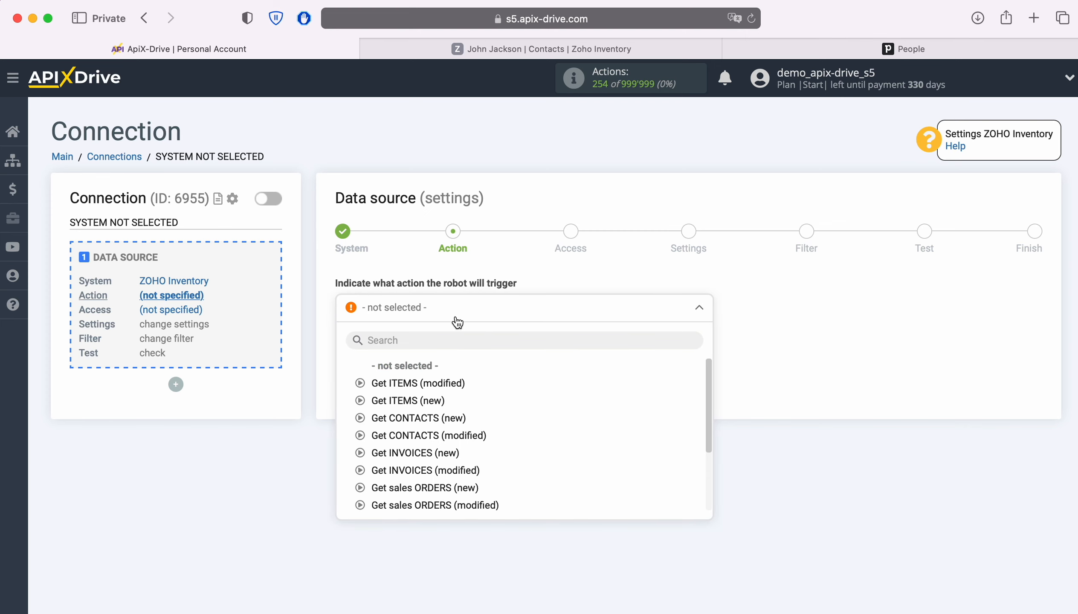
click(452, 418)
click(427, 378)
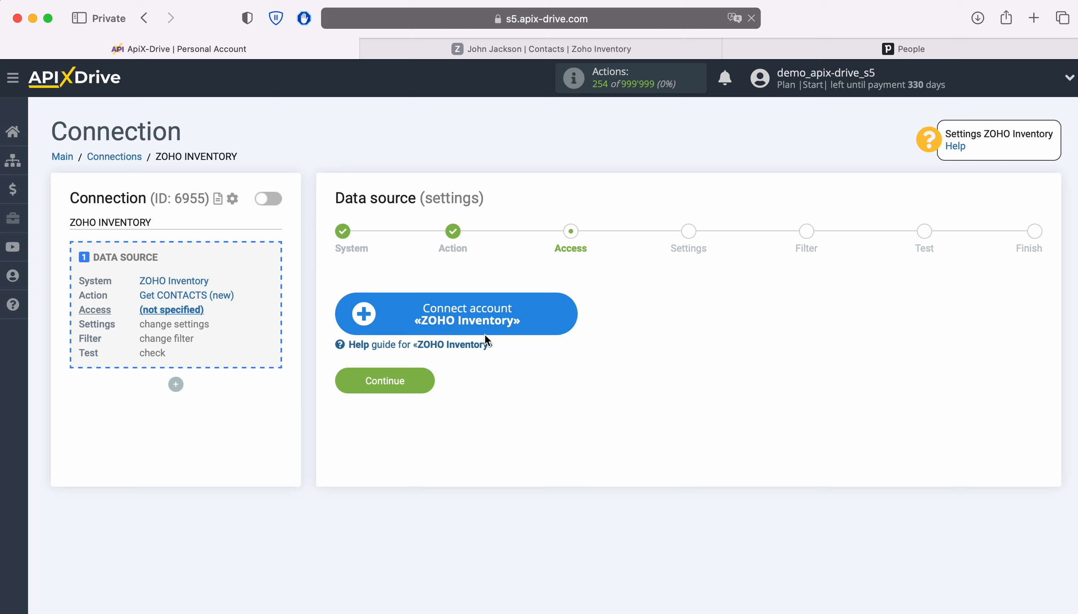
click(566, 312)
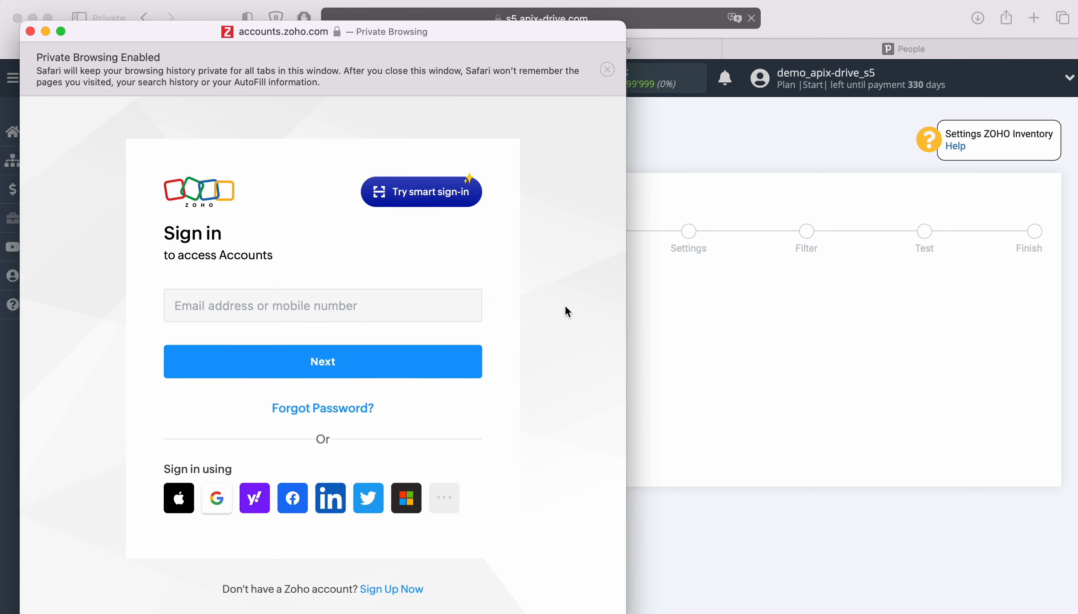
Sign in to Zoho with the account e-mail and saved password, and allow ApiX Drive Inventory access
click(452, 307)
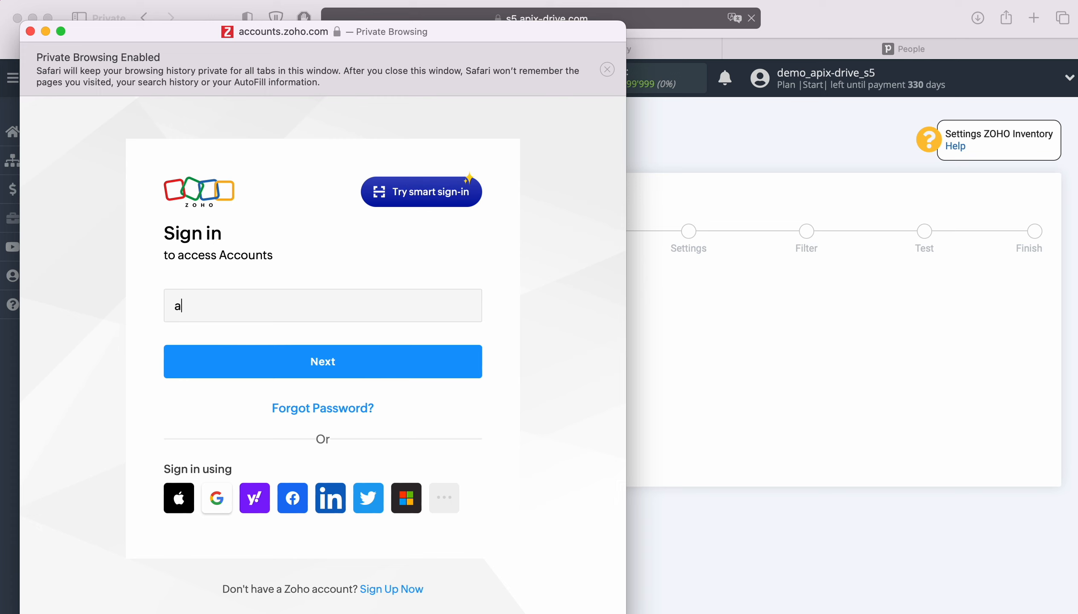
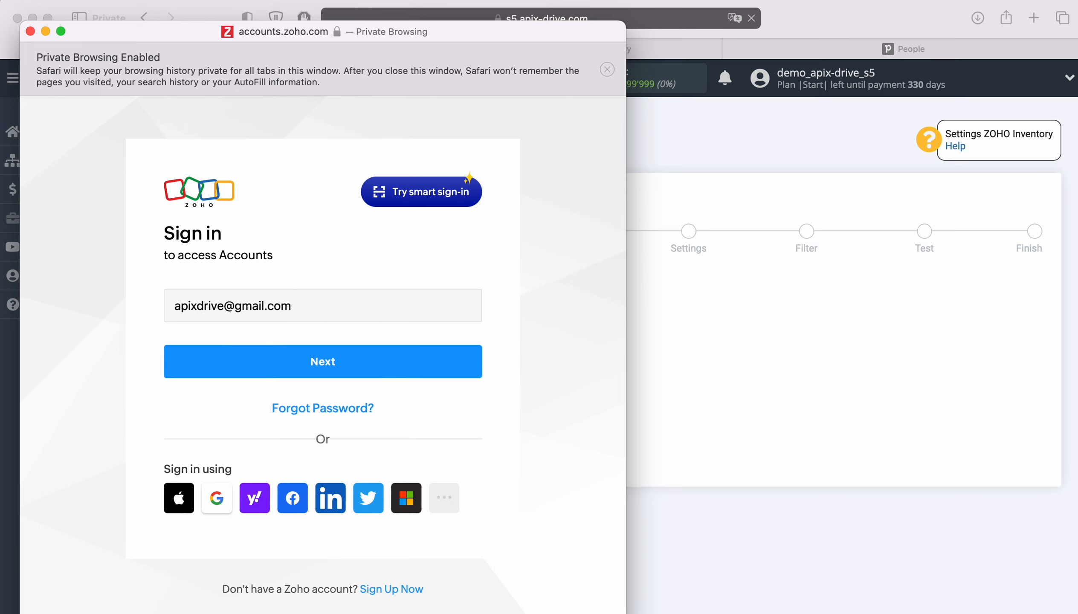
key(Return)
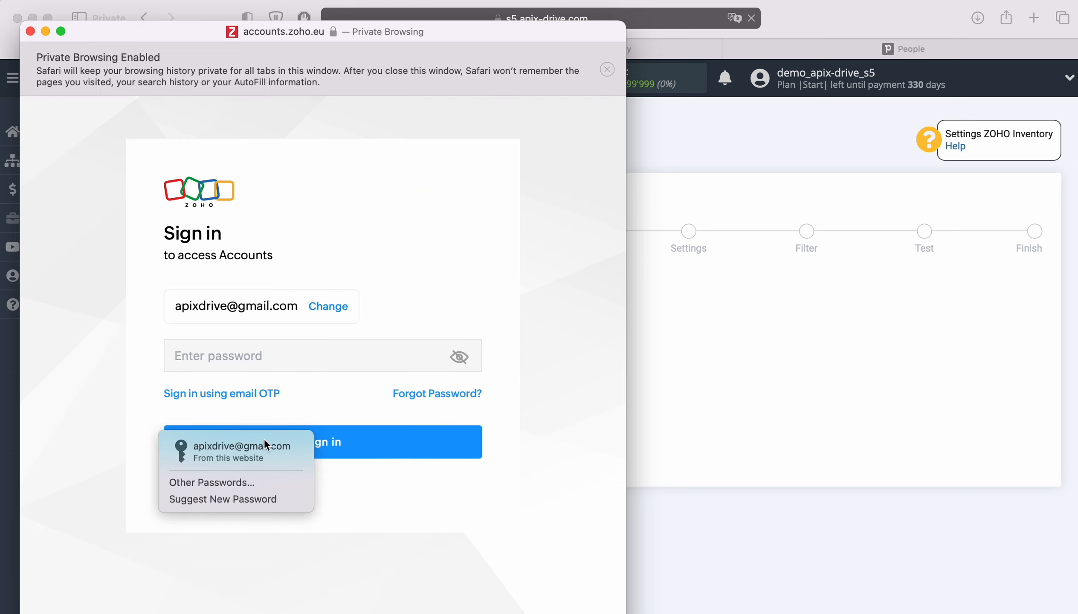
click(263, 445)
click(366, 441)
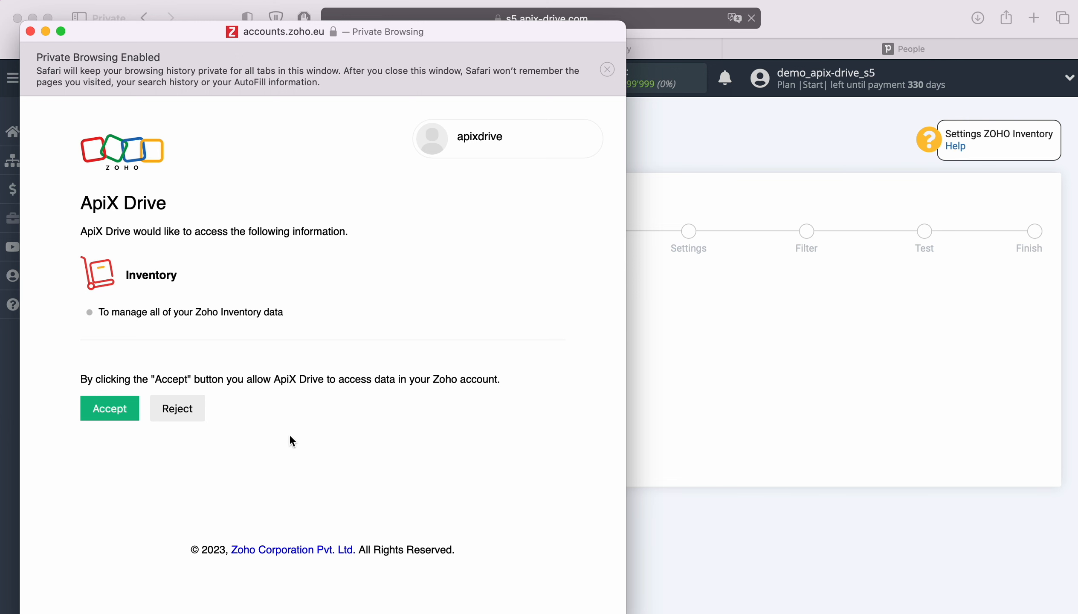
click(118, 408)
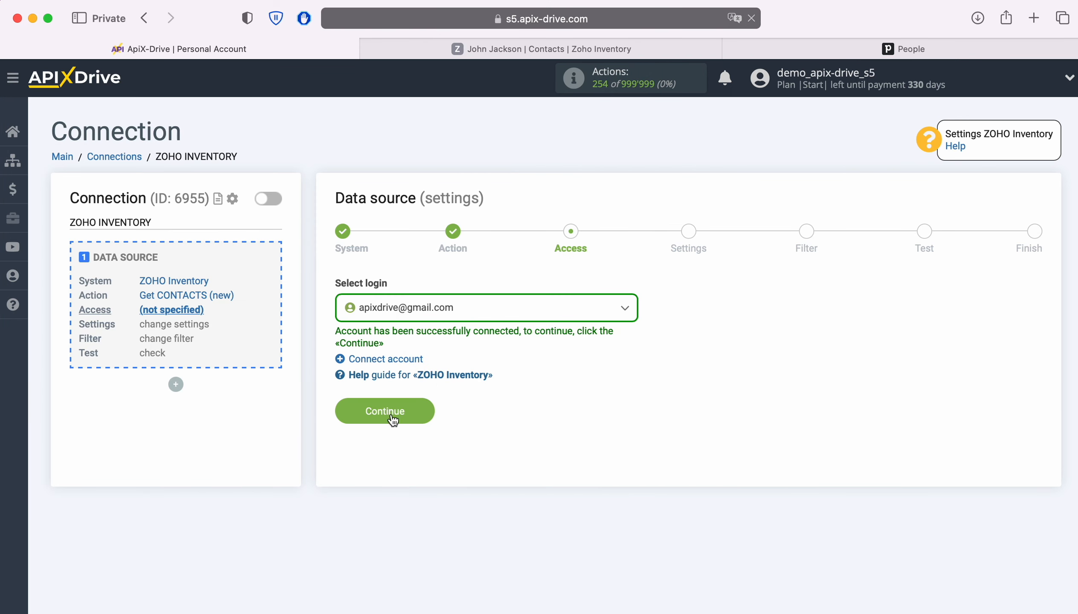
Select the connected Zoho account as the source login and pass the settings step
click(538, 313)
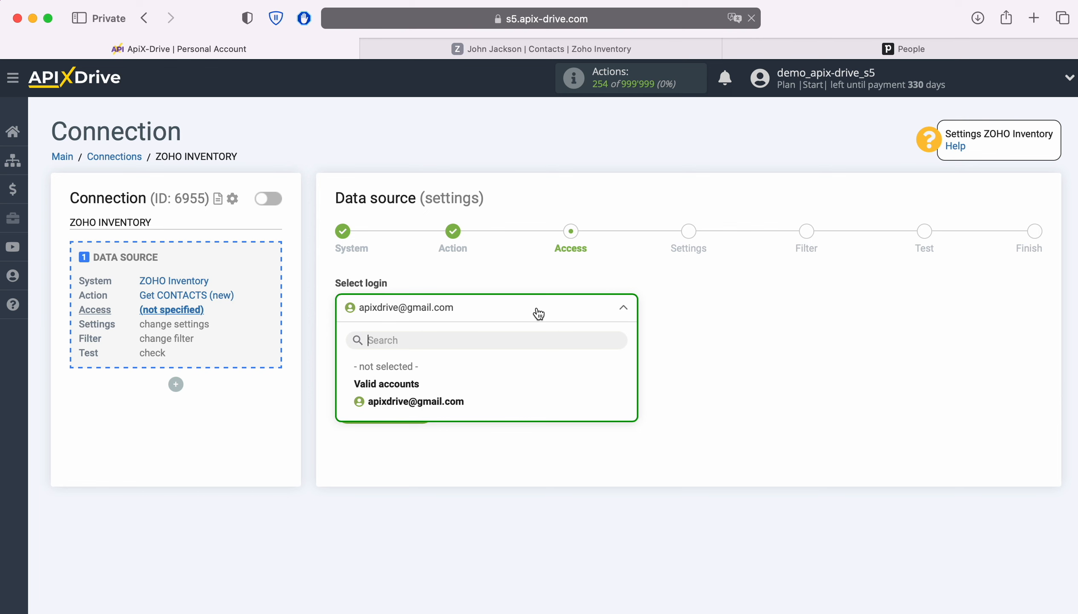
click(455, 401)
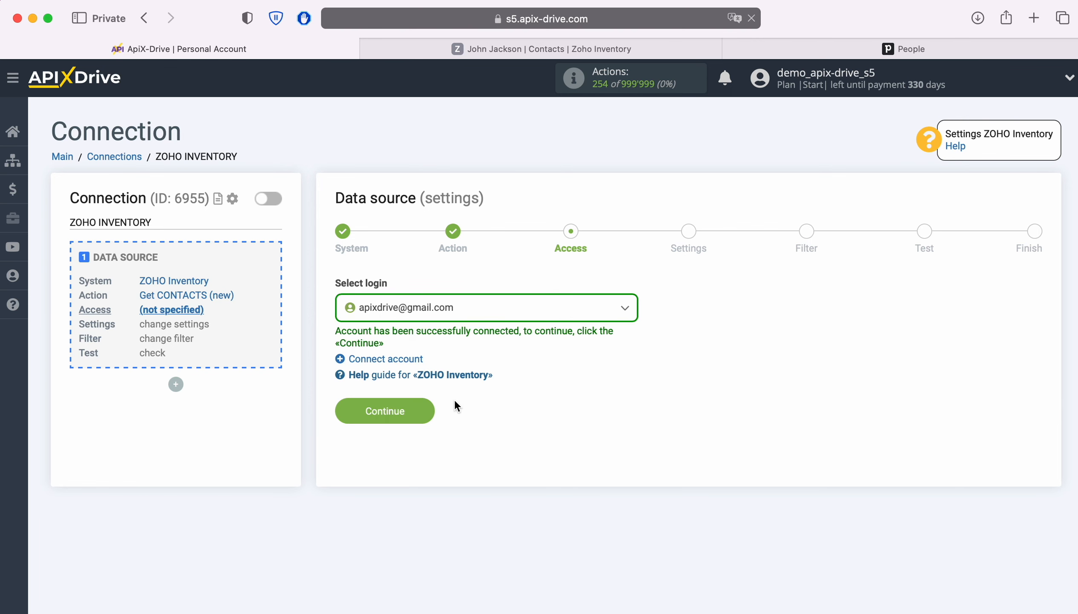
click(428, 409)
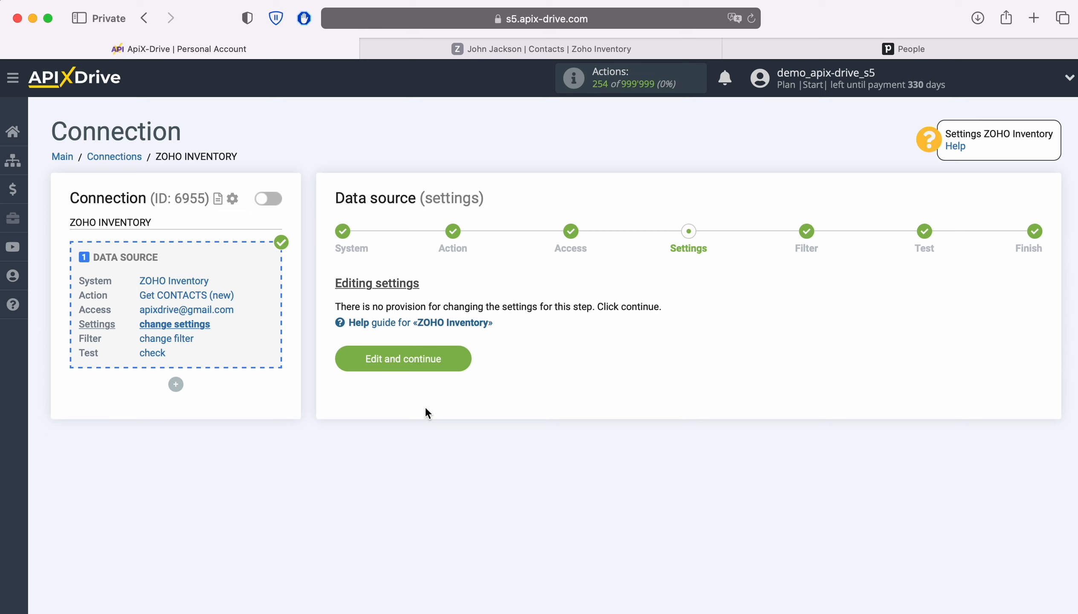
click(460, 358)
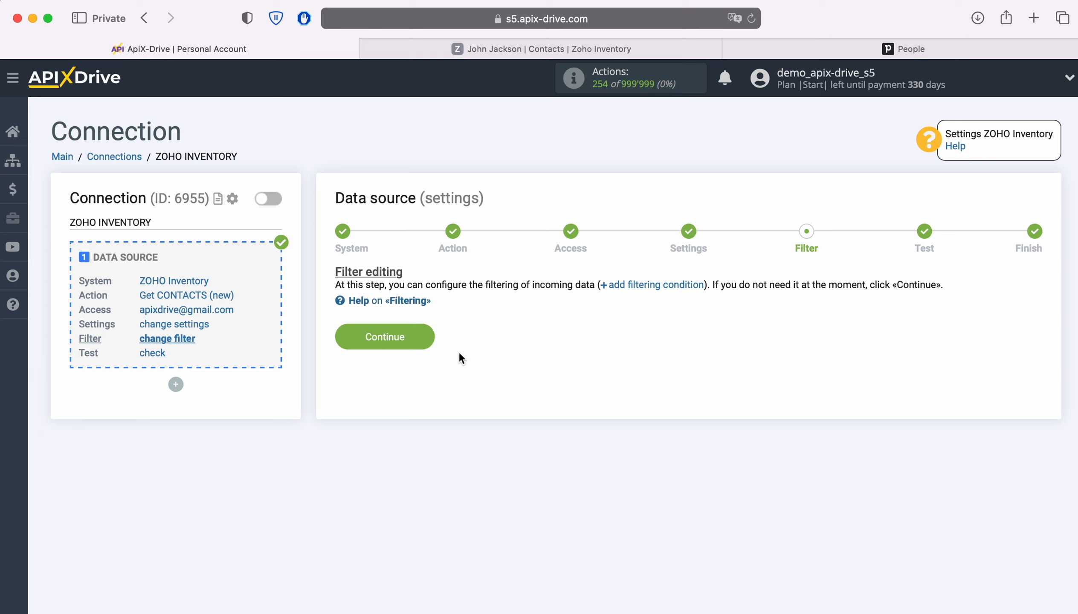
Skip filtering, review the test contact data, and finish the Zoho Inventory source setup
click(416, 336)
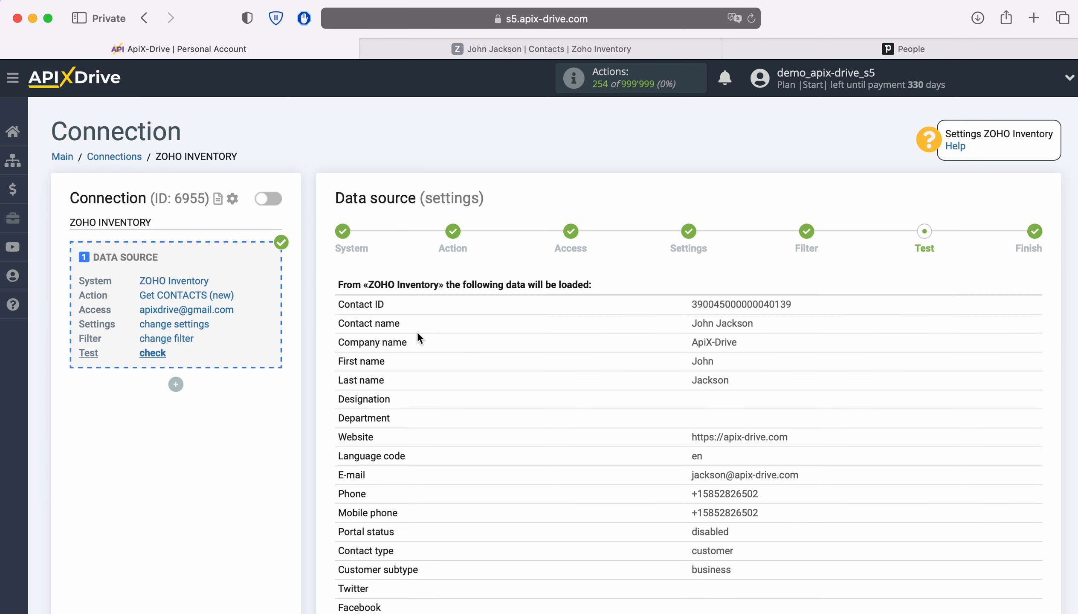
scroll(418, 338, down, 7)
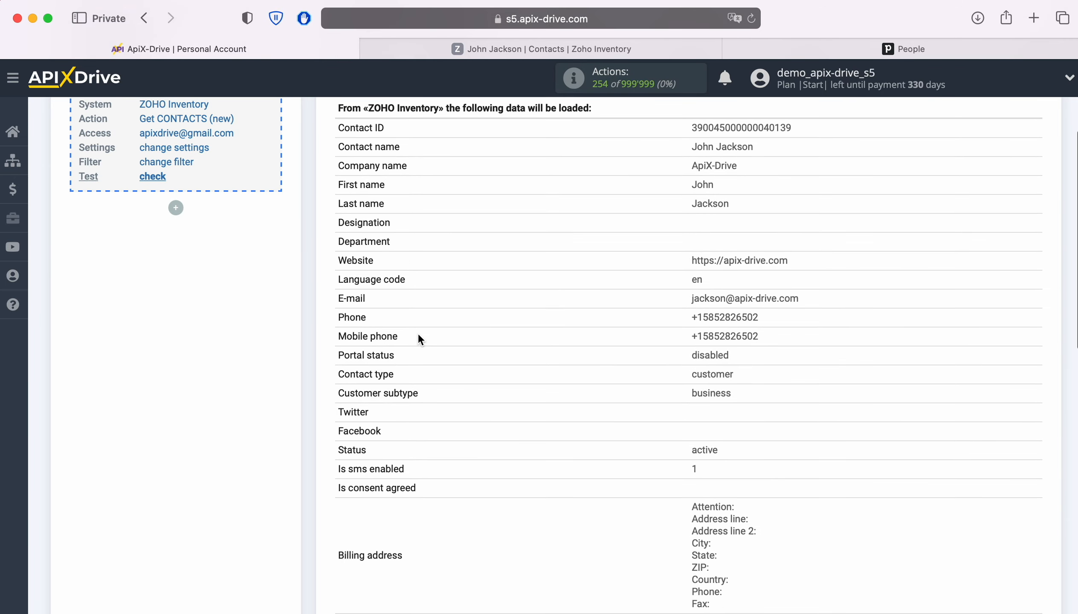
scroll(418, 337, down, 7)
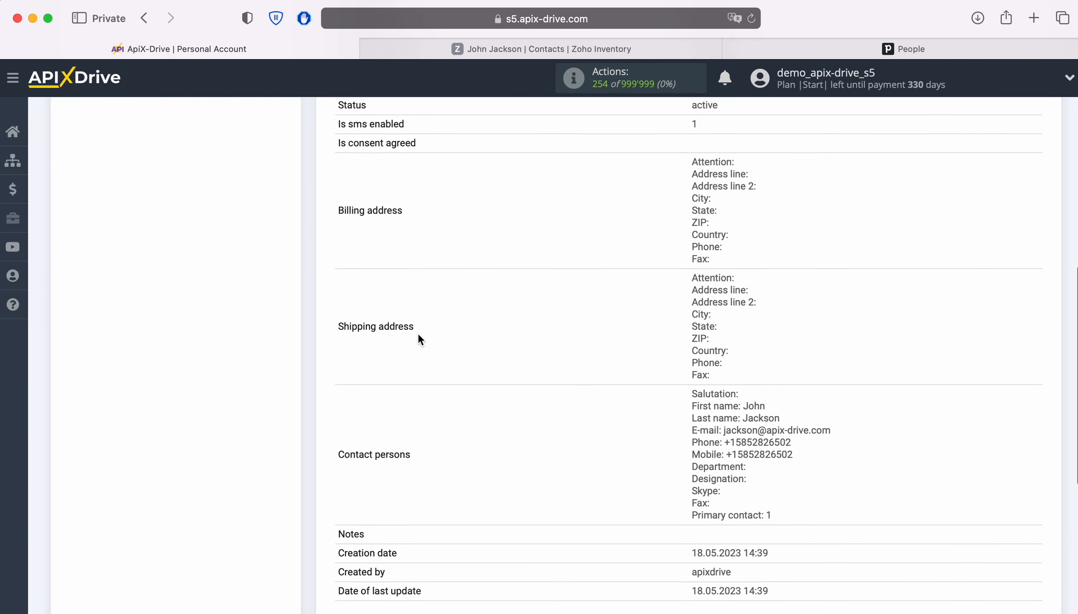
click(1028, 572)
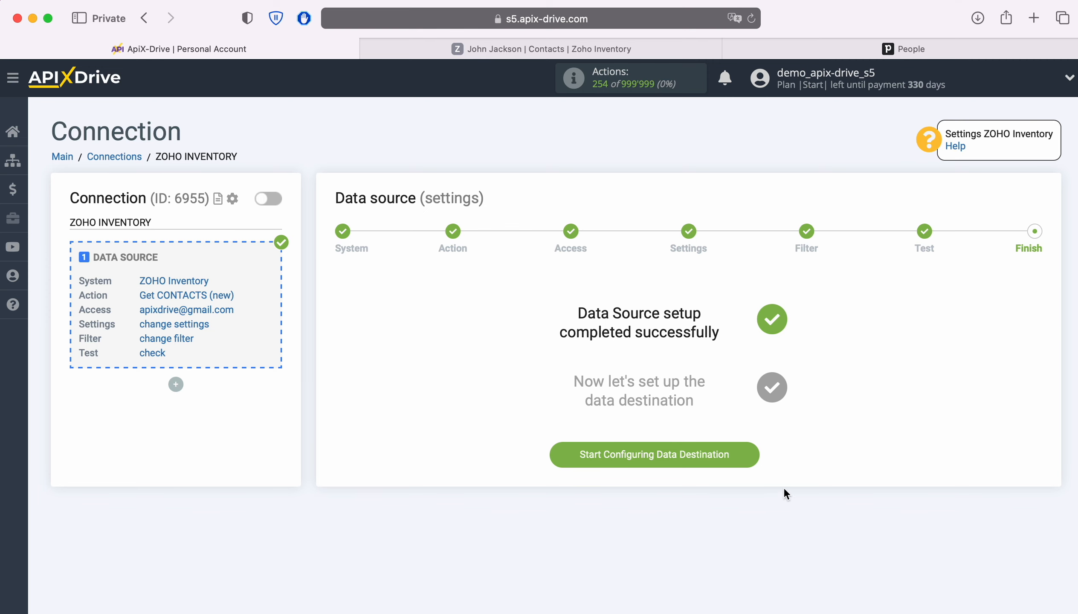
click(750, 453)
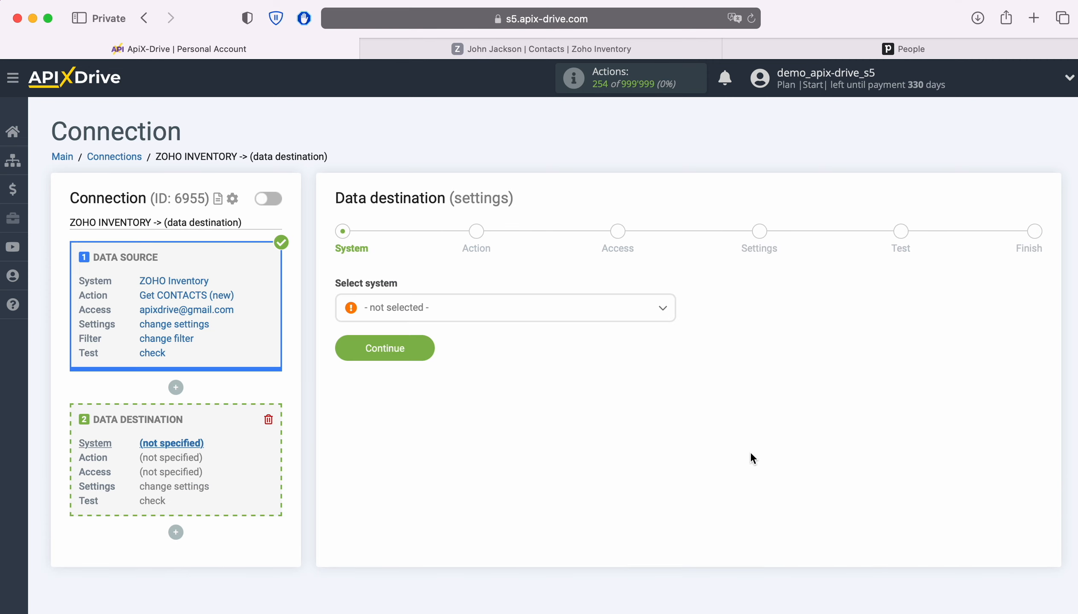
Choose Pipedrive as the data destination system
click(517, 320)
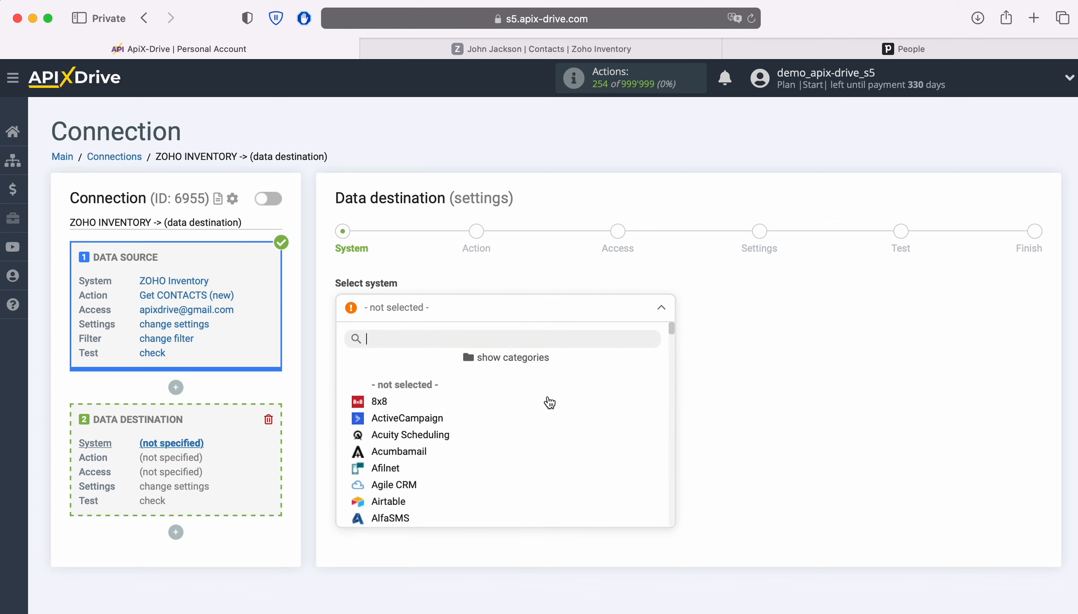
scroll(584, 430, down, 3)
scroll(585, 432, down, 10)
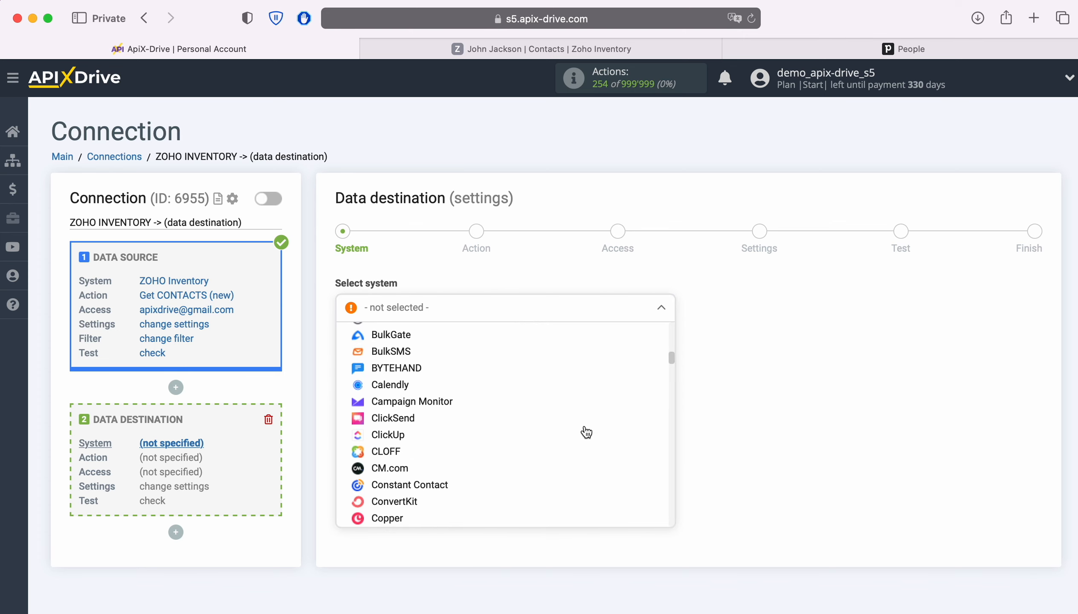
scroll(586, 432, down, 10)
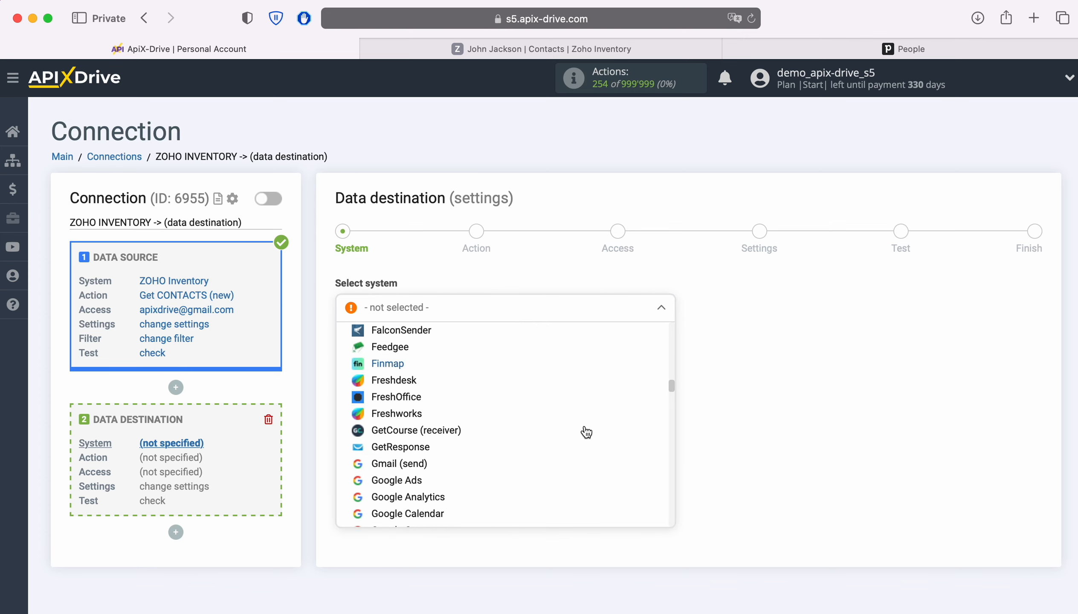
scroll(586, 432, down, 10)
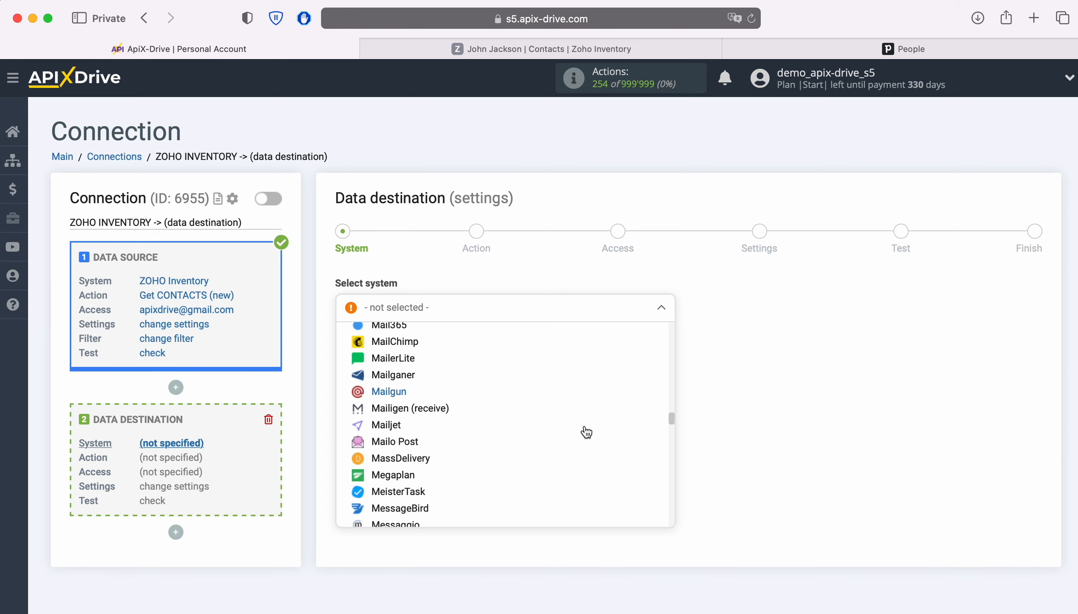
scroll(586, 432, down, 5)
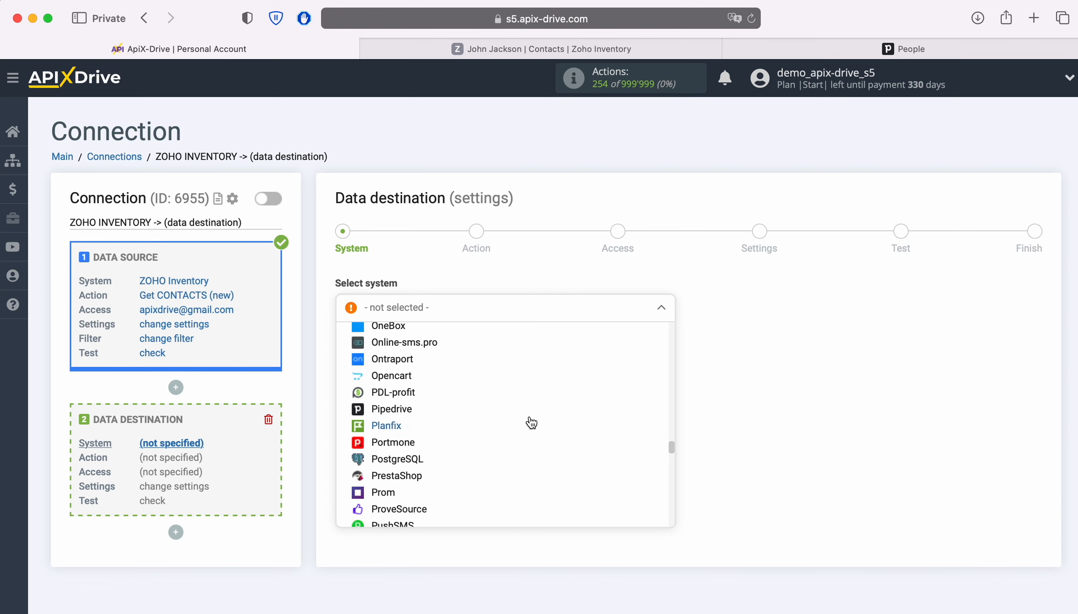
click(407, 412)
click(426, 351)
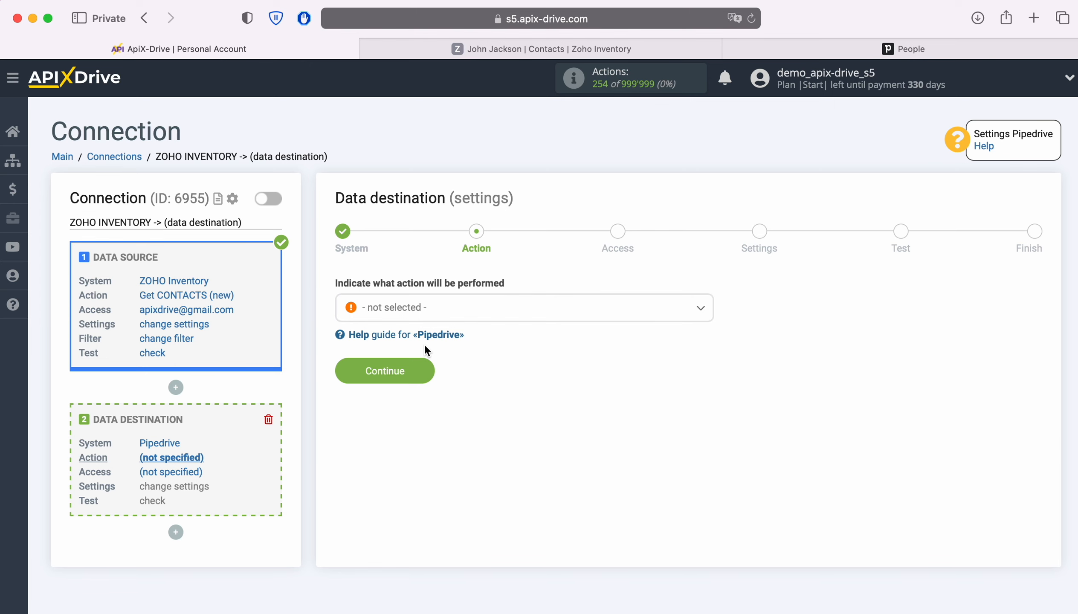
Set the Pipedrive action to Create CONTACT and go on to account access
click(503, 318)
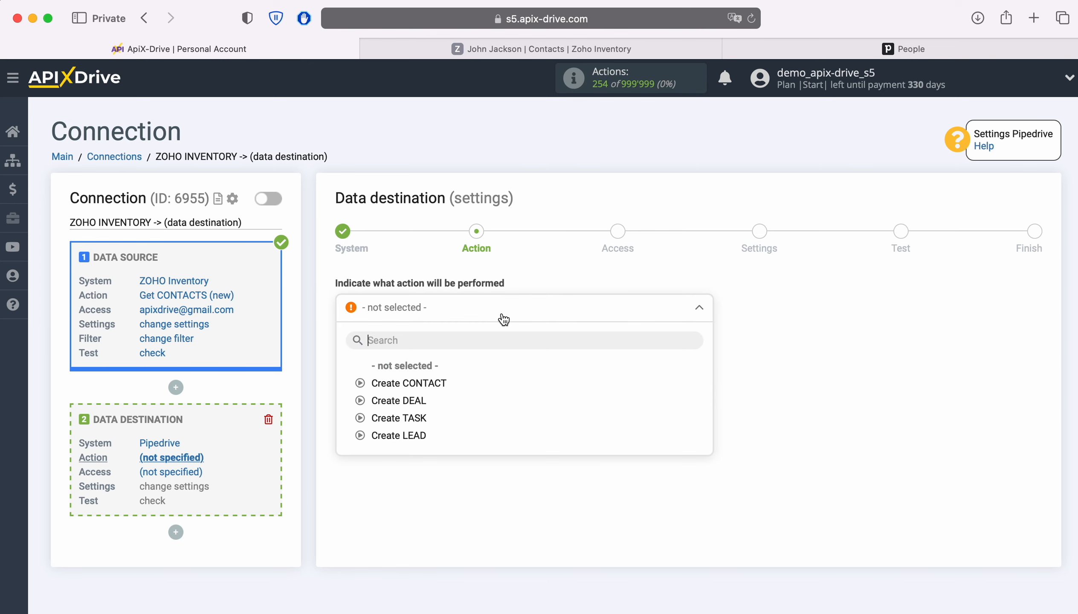
click(443, 382)
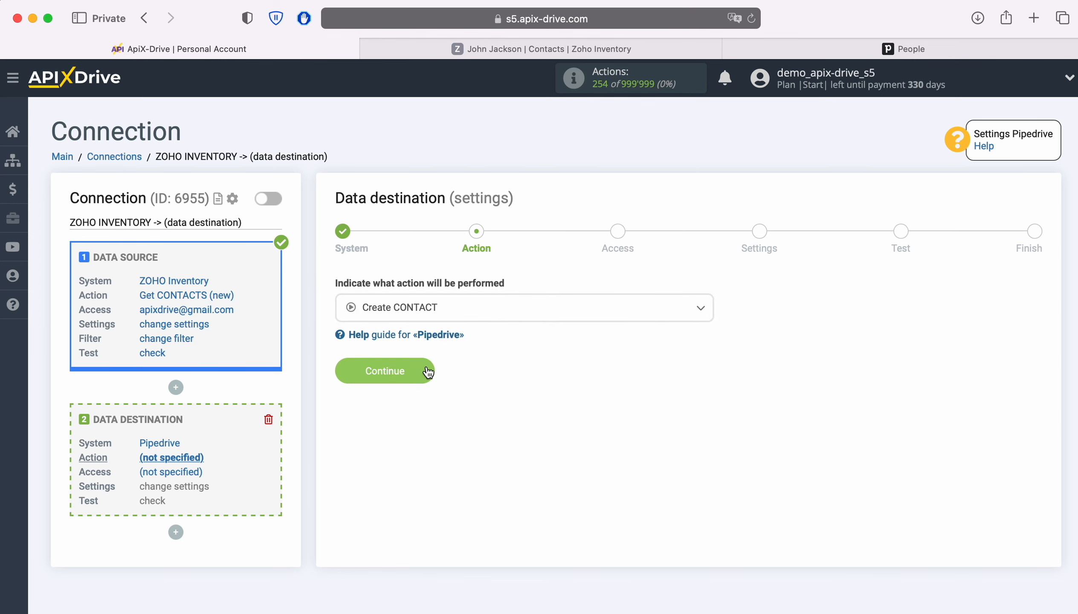
click(427, 371)
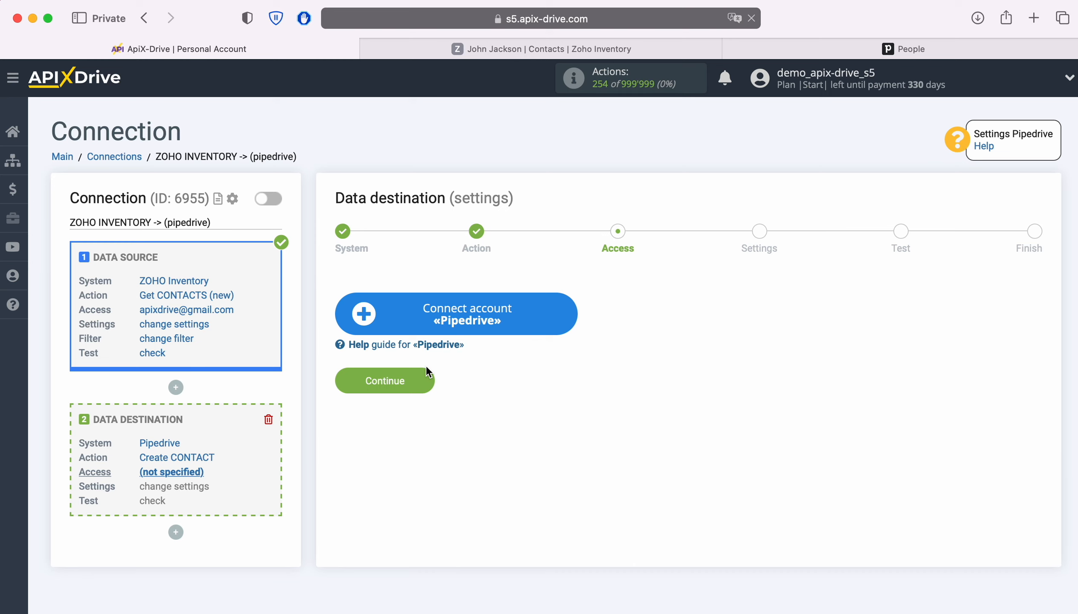
Open the Connect account «Pipedrive» form, then go to the Pipedrive People page
click(566, 318)
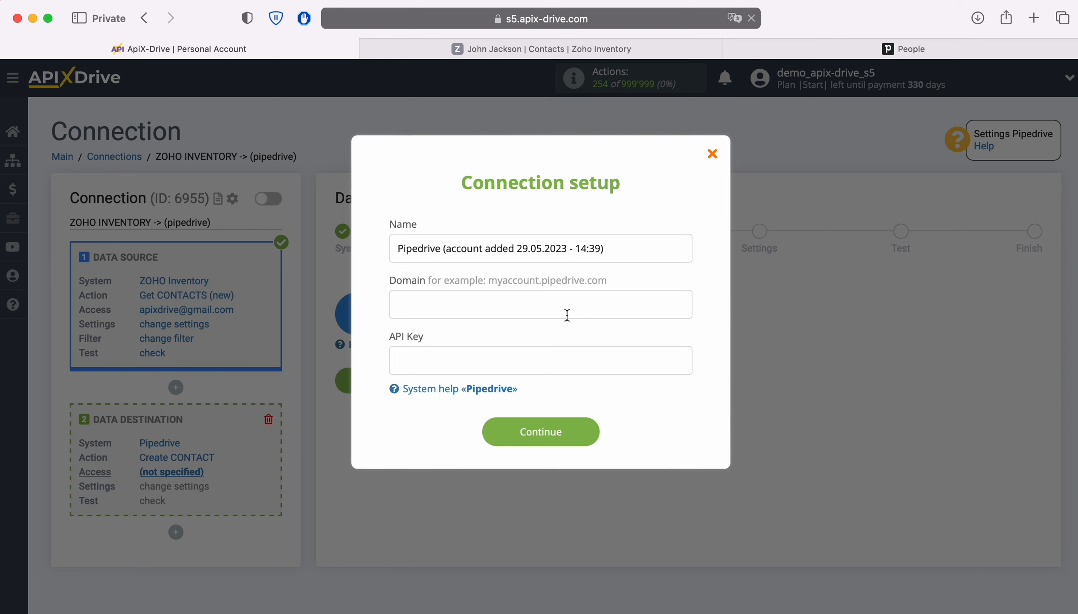
click(762, 48)
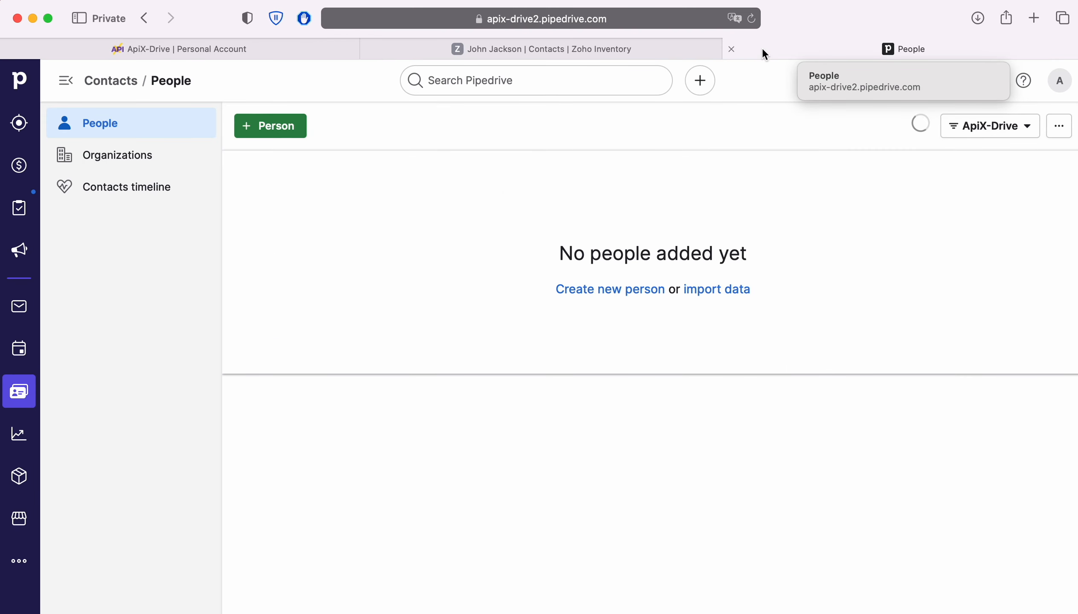
Copy the Pipedrive domain from the address bar into ApiX-Drive's Domain field
click(705, 19)
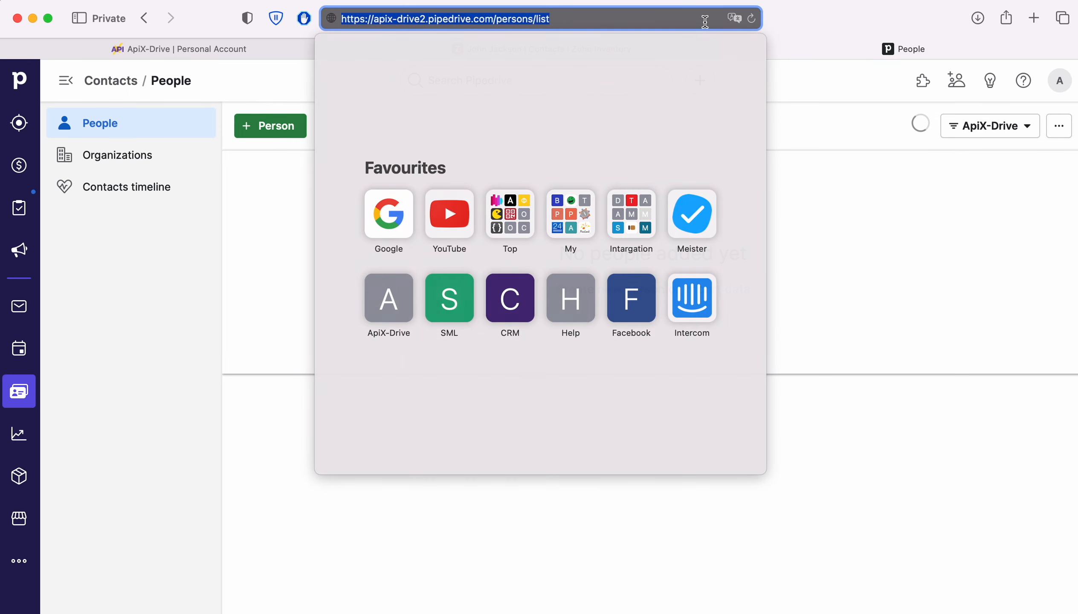
click(704, 19)
drag(372, 18, 492, 18)
right_click(477, 19)
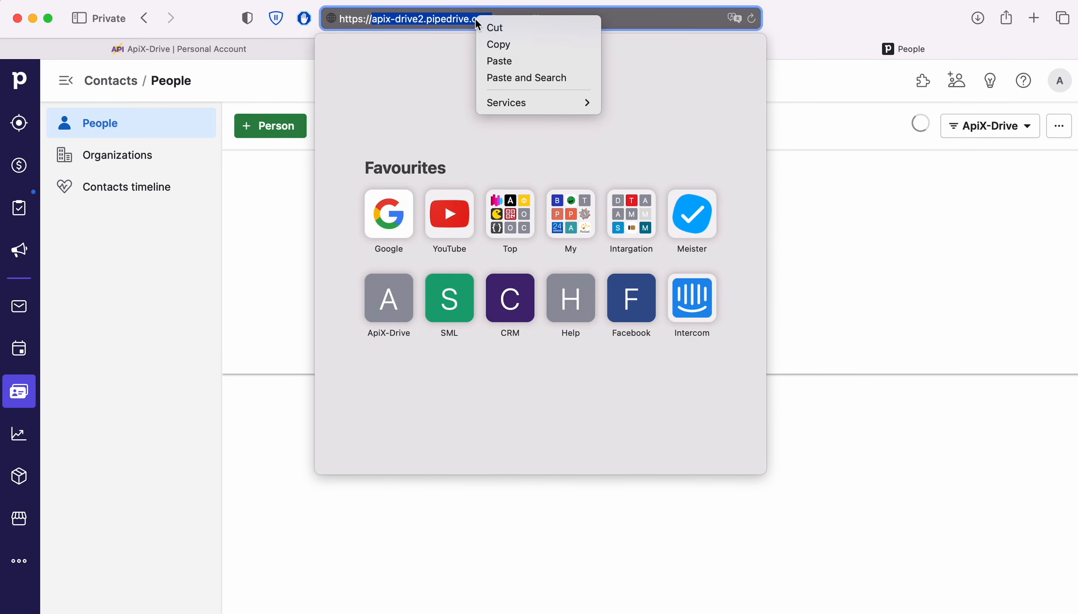
click(497, 41)
click(286, 55)
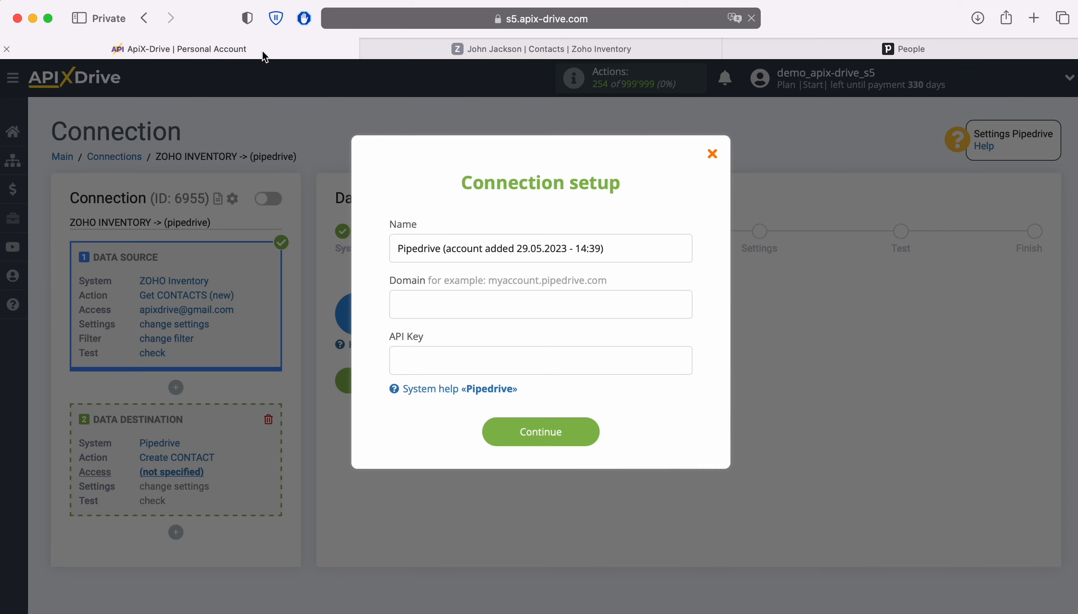
right_click(439, 303)
click(477, 345)
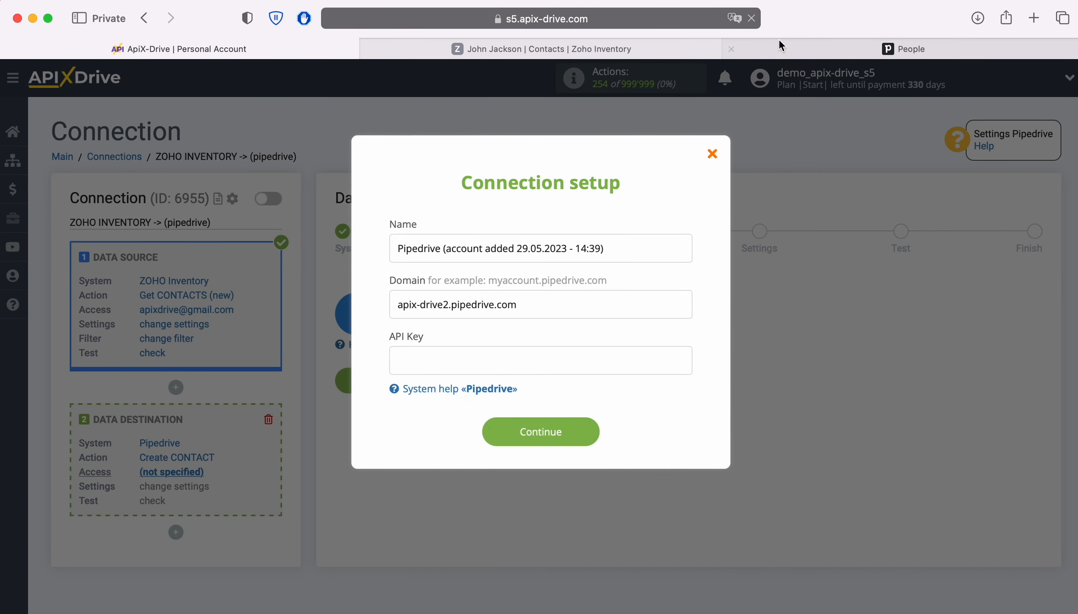
Copy the personal API token from Pipedrive preferences into API Key and save the account
click(772, 45)
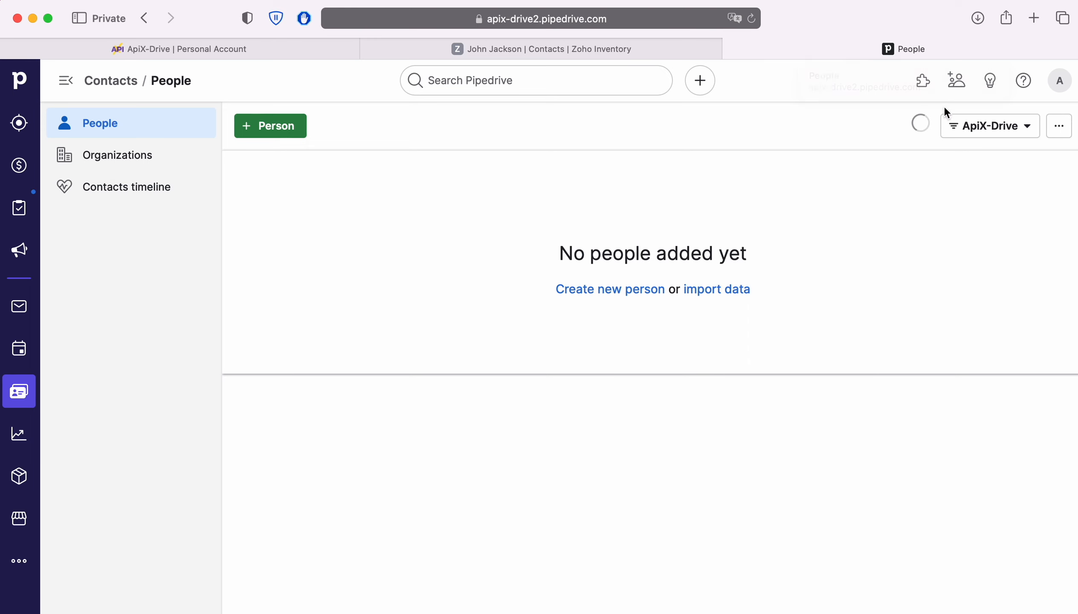
click(1060, 83)
click(1006, 155)
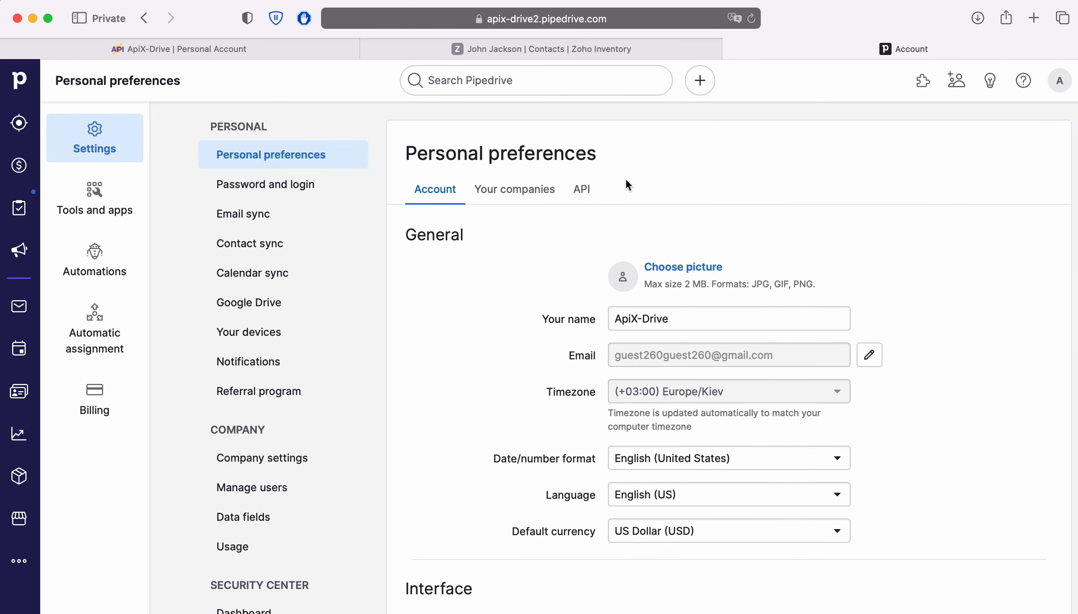
click(582, 190)
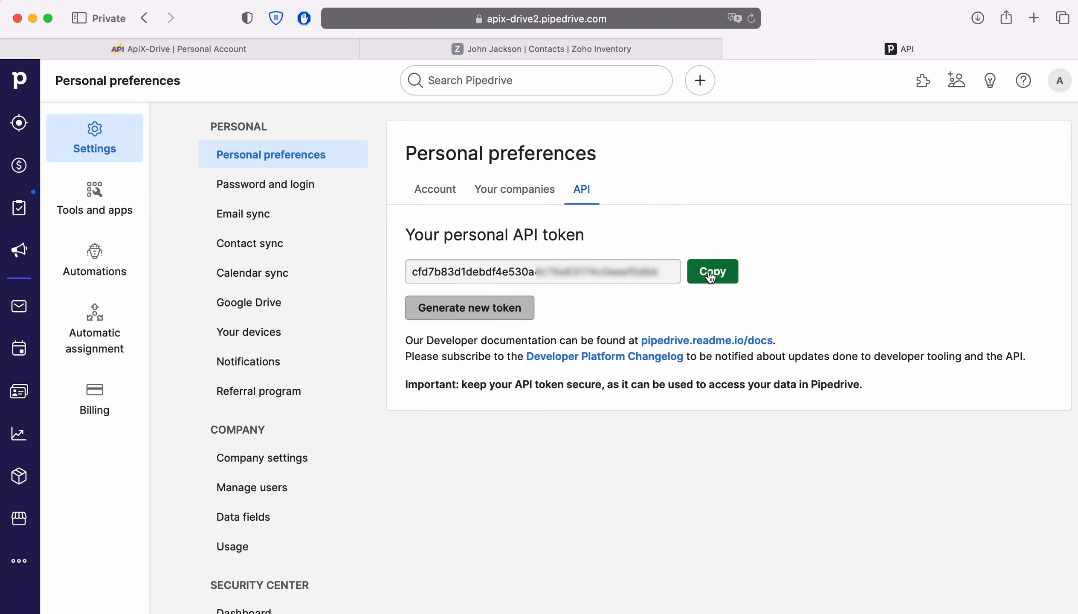
click(712, 270)
click(163, 53)
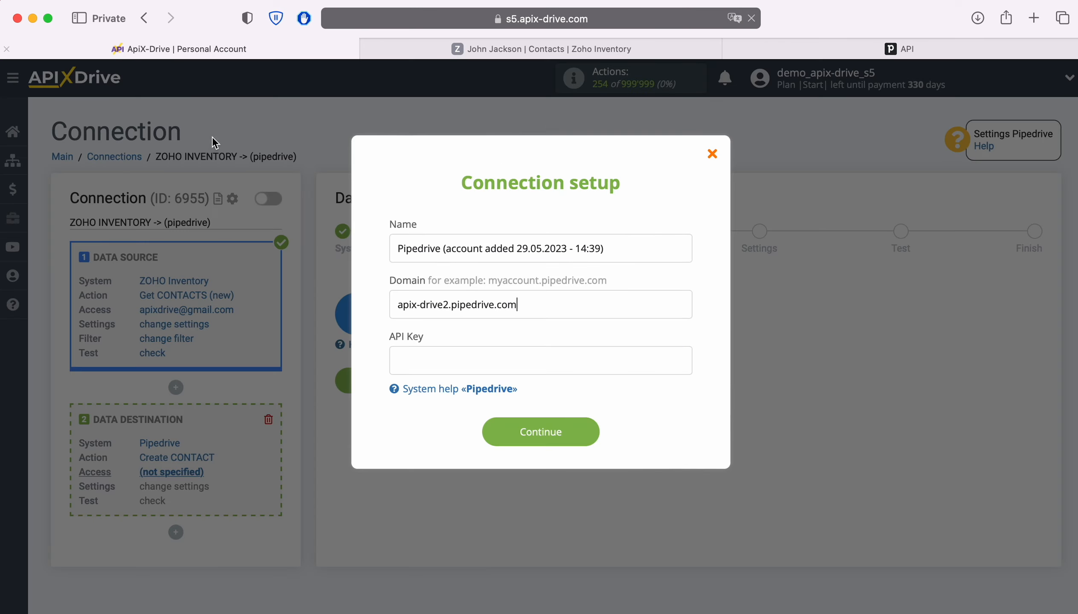
right_click(424, 368)
click(447, 405)
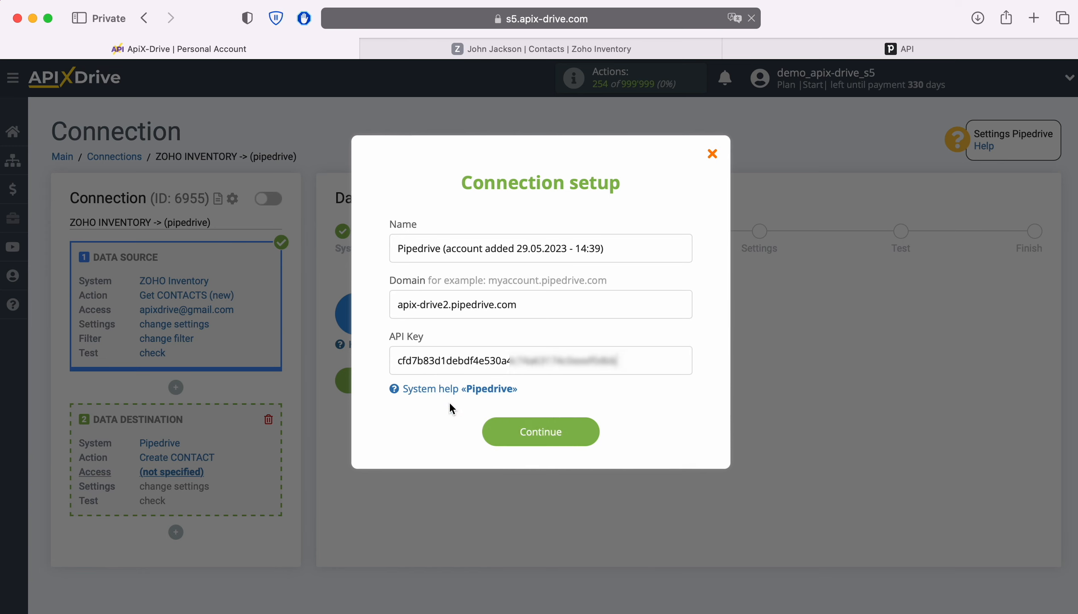
click(593, 432)
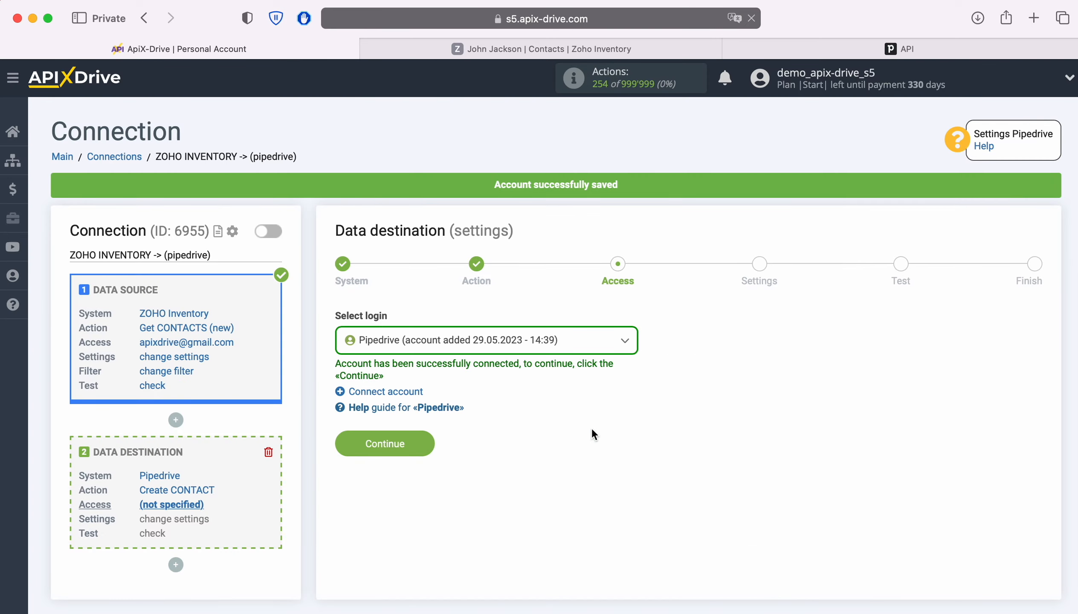
Select the saved Pipedrive account as the destination login and continue to Settings
click(580, 344)
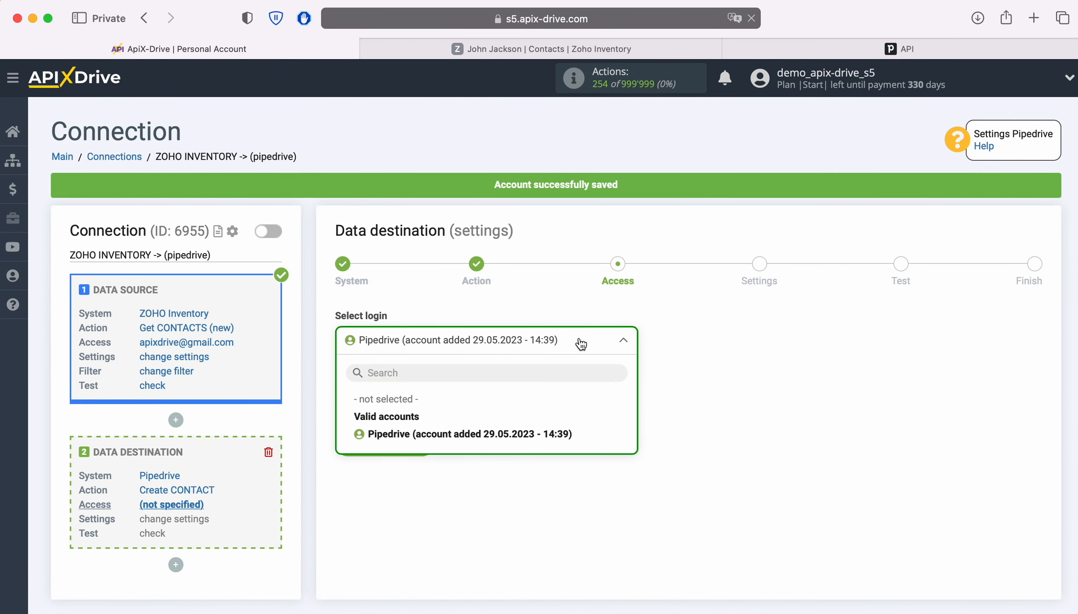
click(540, 433)
click(425, 441)
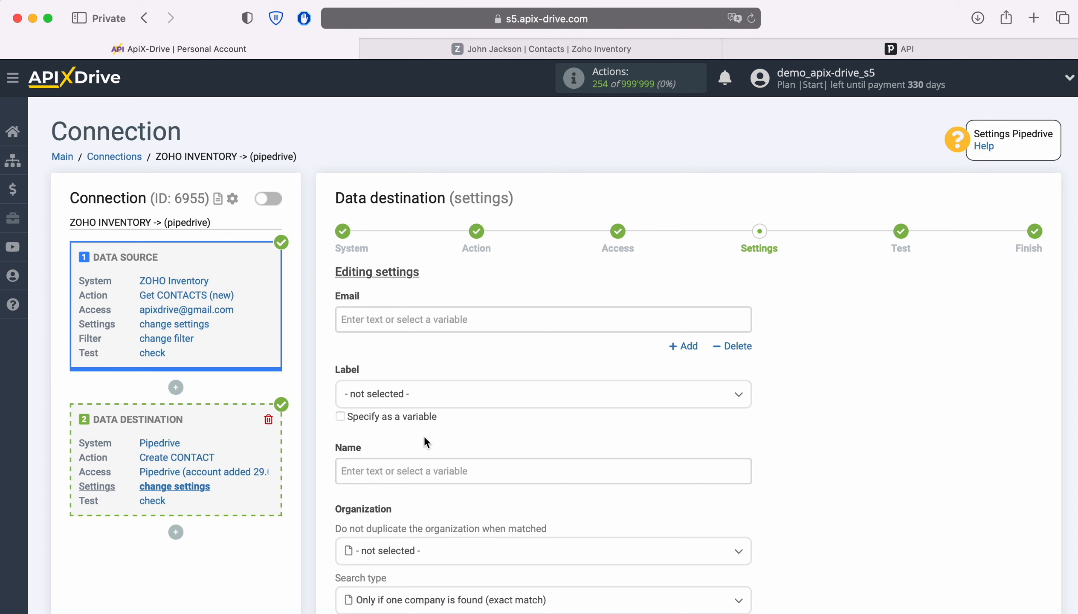
Map Pipedrive Email to the Zoho e-mail and Name to first plus last name
click(411, 321)
scroll(513, 333, down, 3)
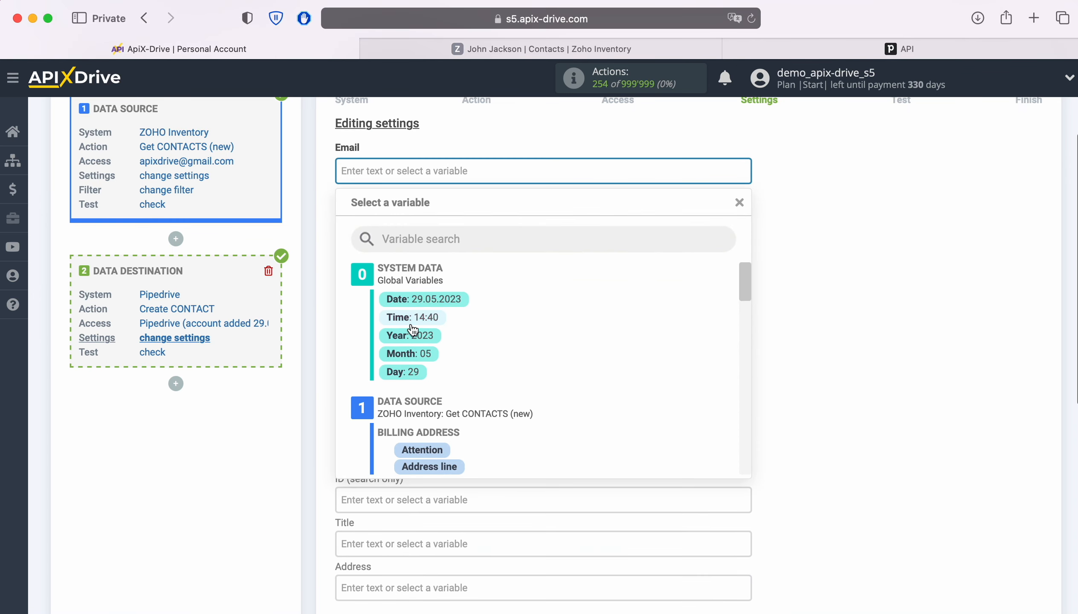
scroll(667, 336, down, 5)
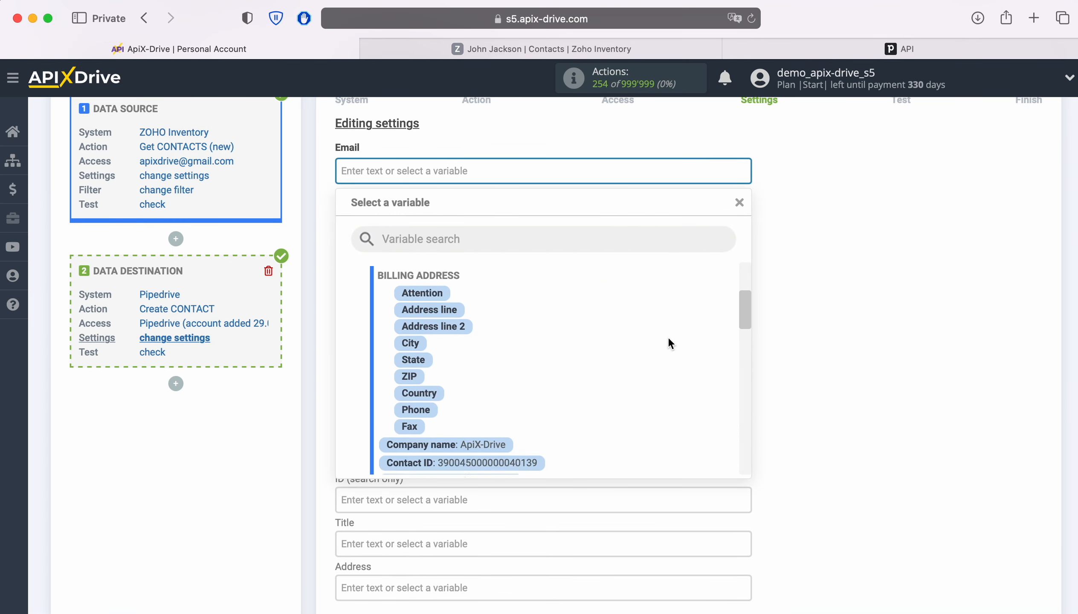
scroll(667, 337, down, 2)
click(530, 418)
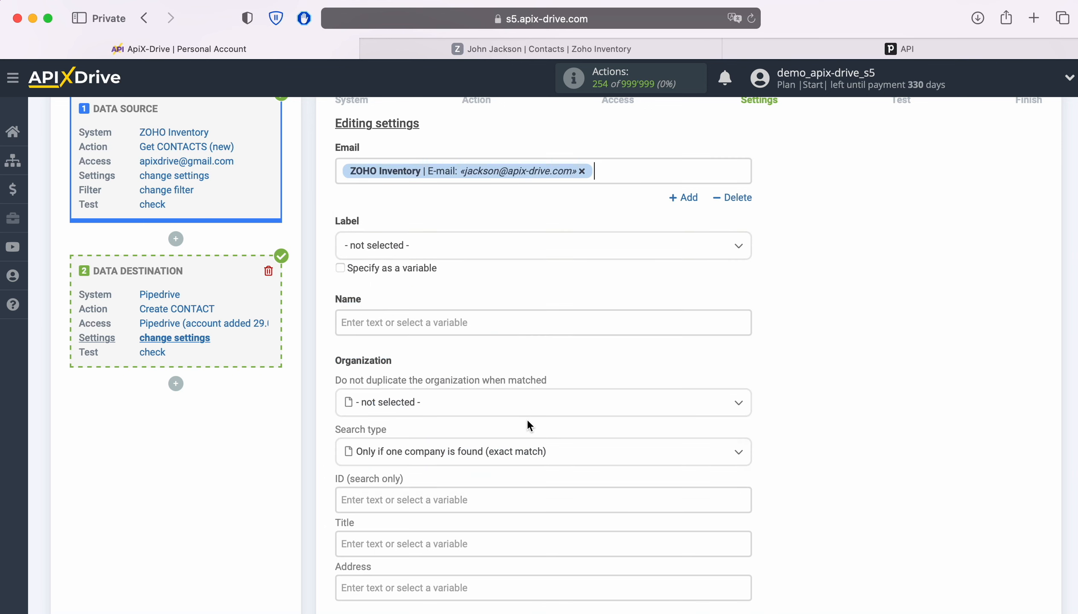
scroll(556, 342, down, 3)
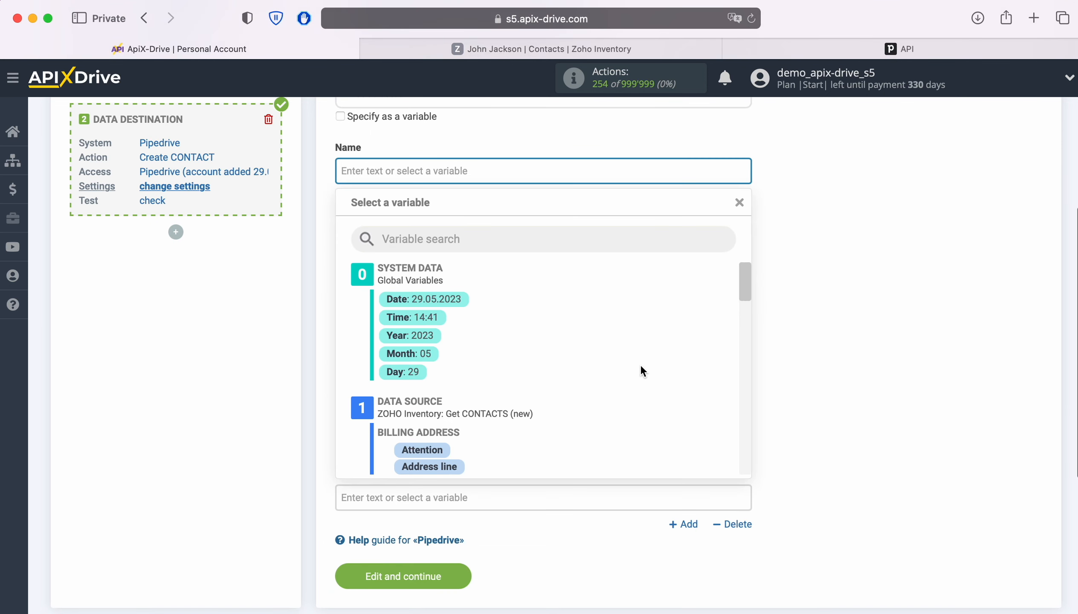
scroll(656, 364, down, 5)
scroll(656, 364, down, 3)
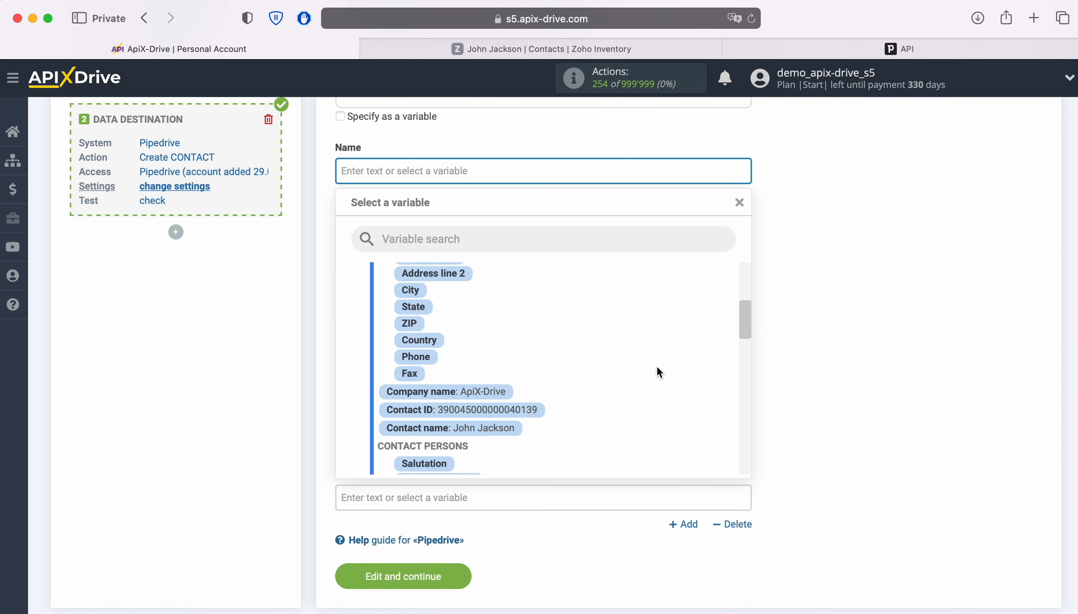
click(480, 415)
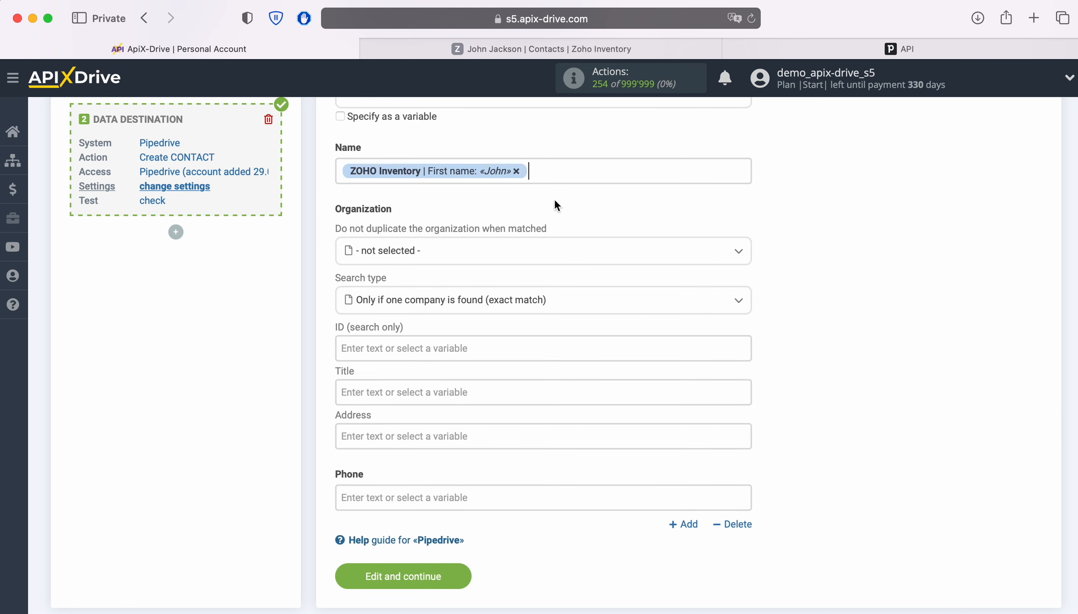
click(572, 171)
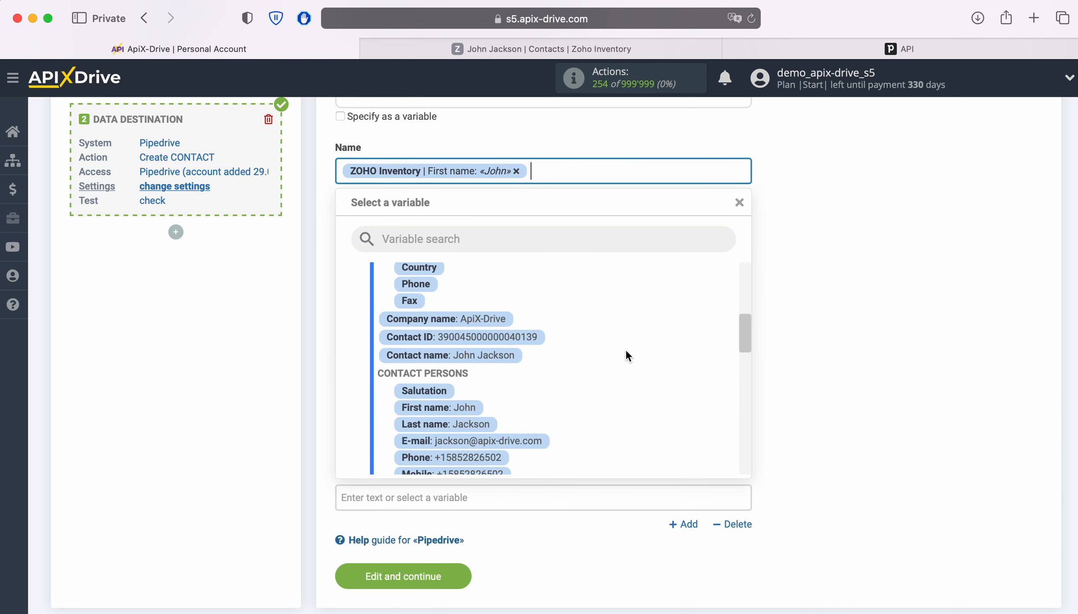
scroll(625, 349, down, 2)
click(479, 380)
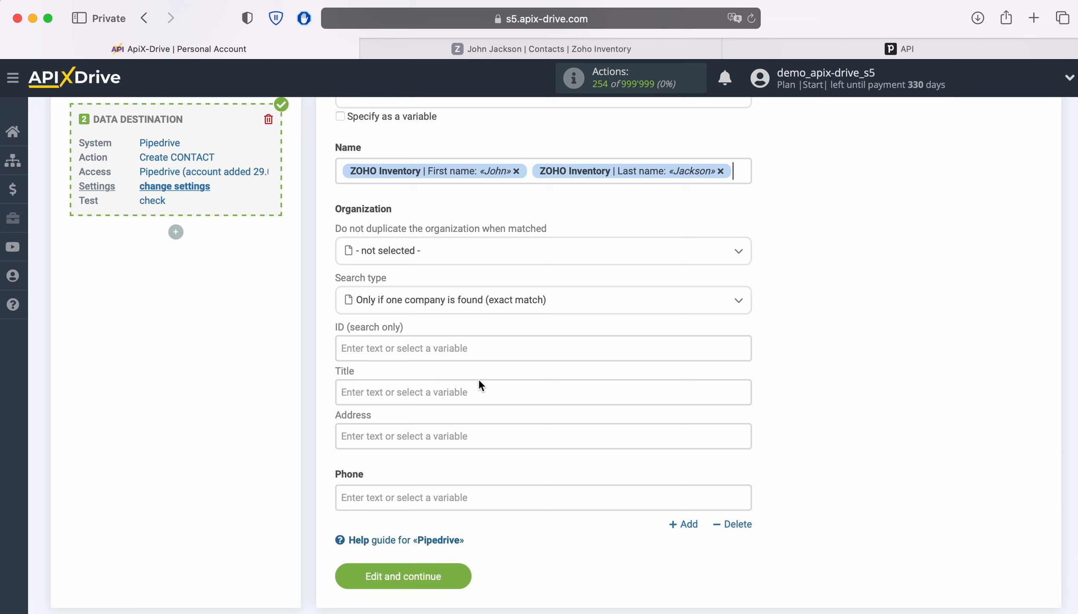
Map organization Title to the Zoho company name and Phone to the contact's phone, then save
click(416, 387)
scroll(458, 385, down, 5)
scroll(641, 358, down, 5)
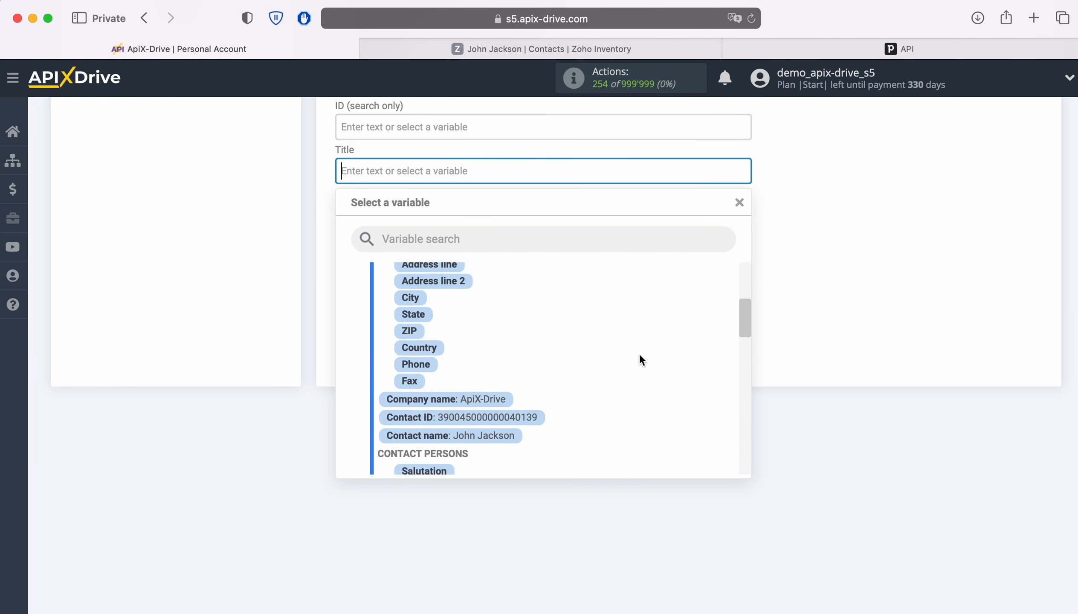
click(492, 399)
click(449, 276)
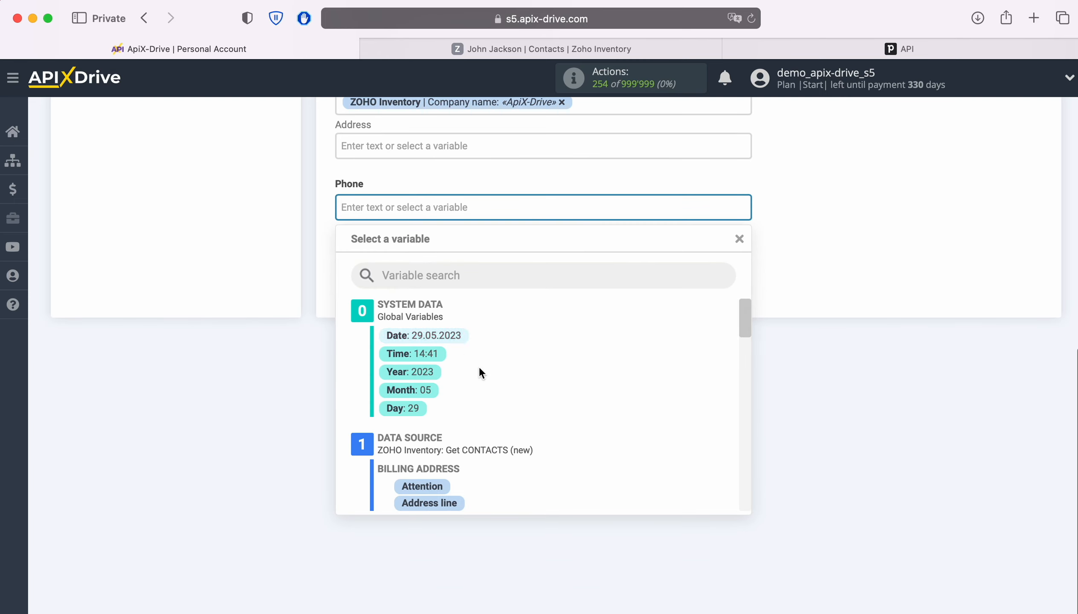
scroll(726, 389, down, 5)
scroll(701, 384, down, 5)
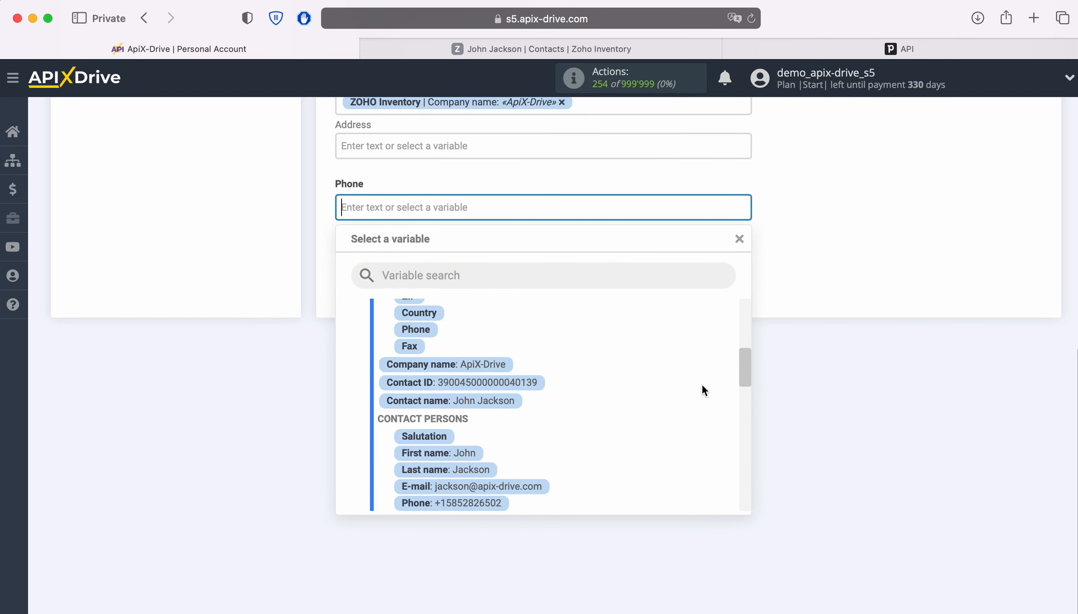
click(469, 444)
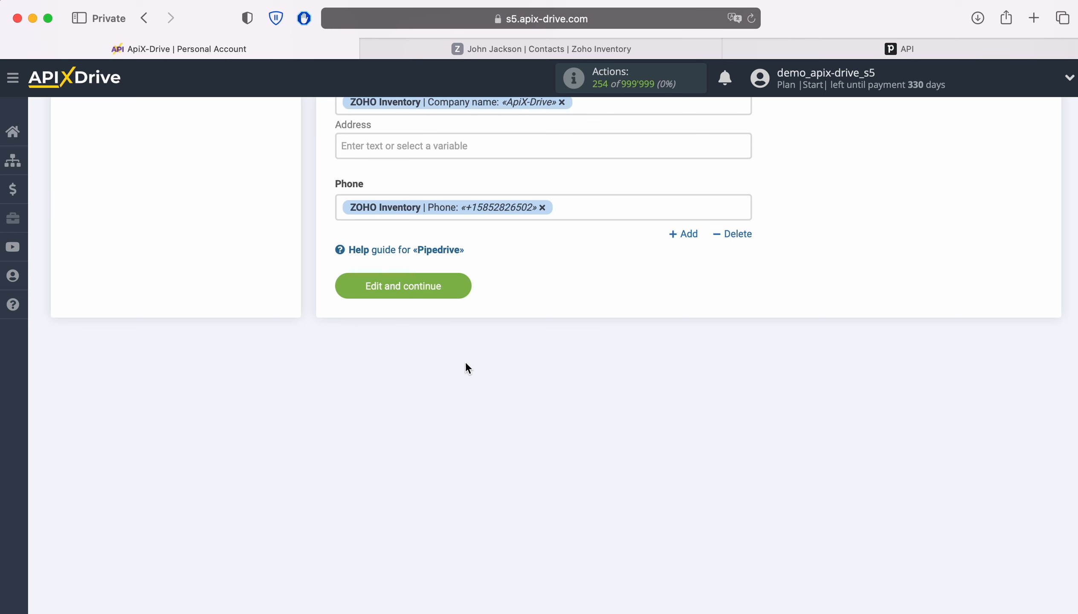
click(456, 290)
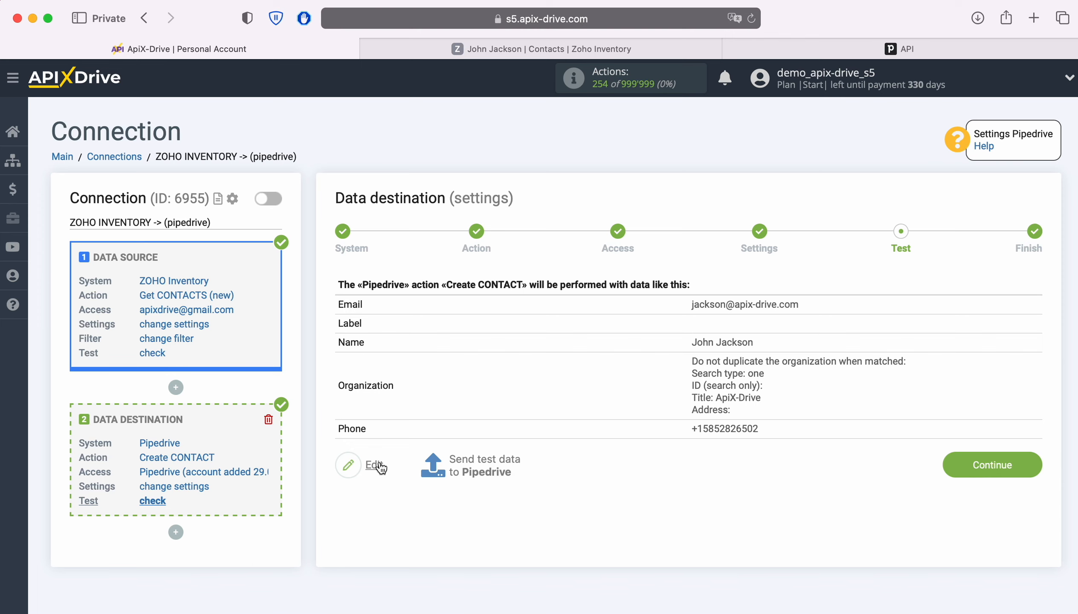
Send the test contact to Pipedrive and check the new person in the People list
click(482, 462)
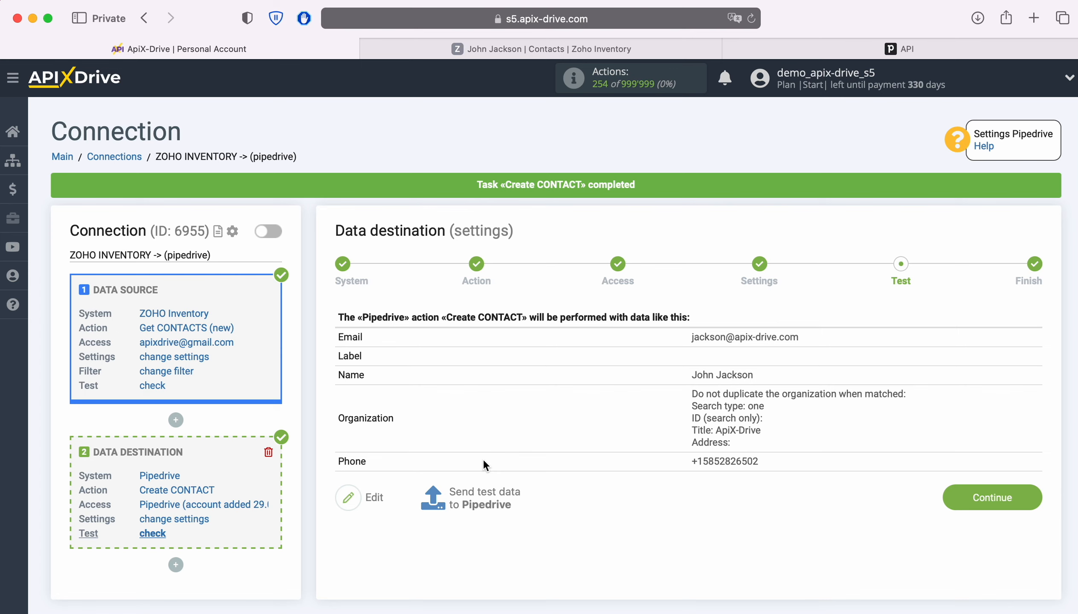
click(730, 50)
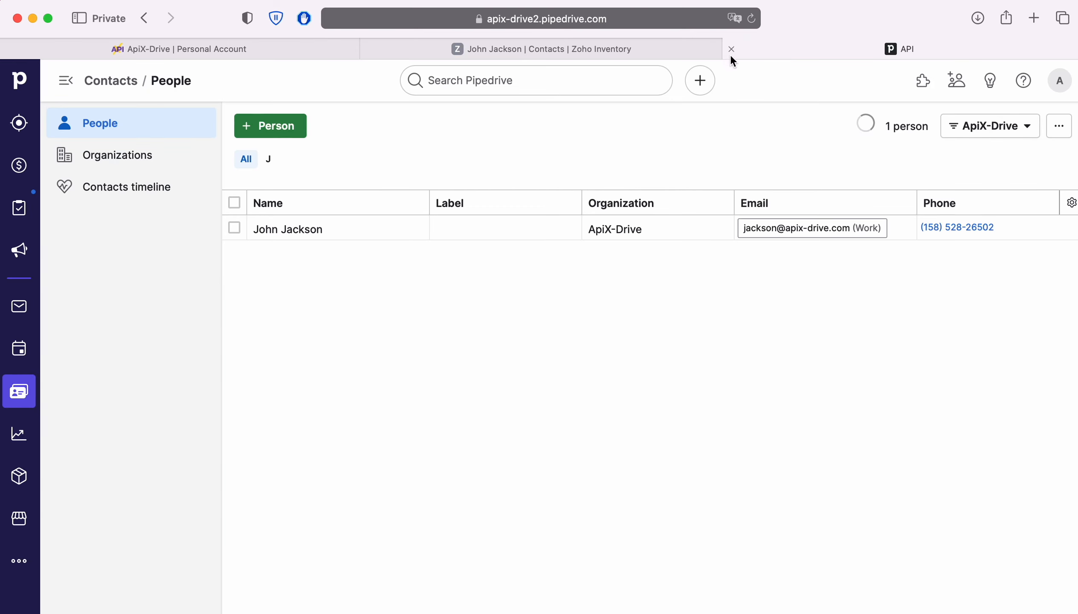
Open the new person's Pipedrive details to confirm 'Person created' via ApiX-Drive with organization ApiX-Drive
click(304, 229)
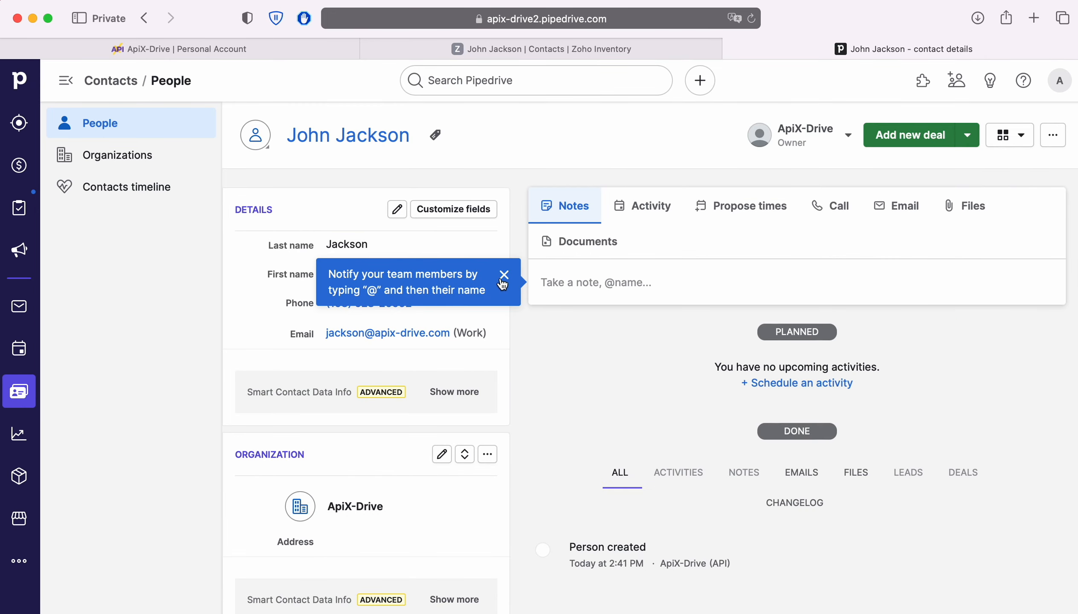
scroll(649, 358, down, 3)
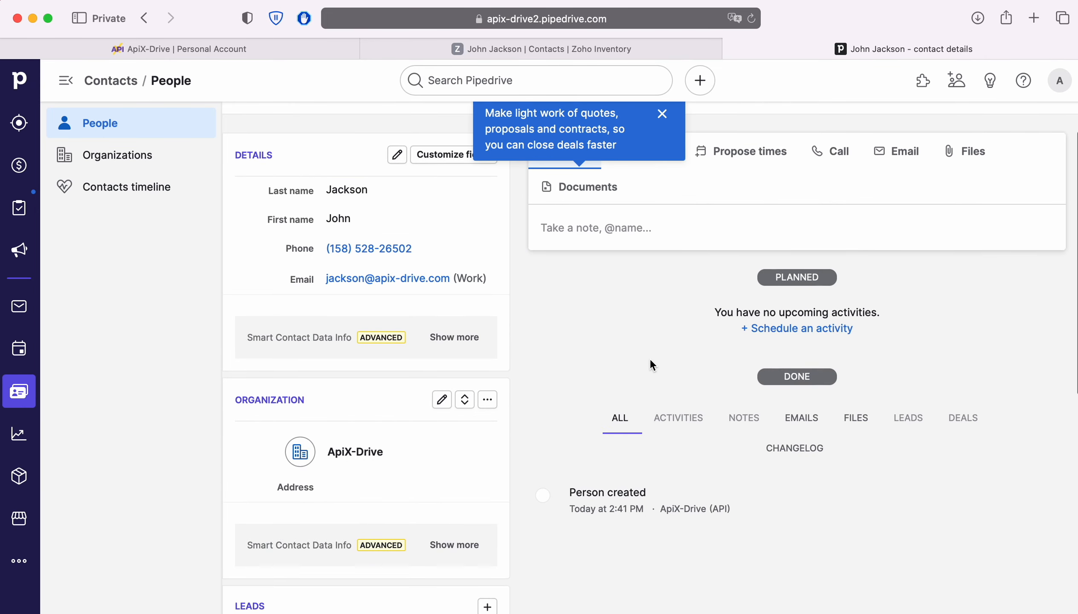
scroll(651, 363, down, 4)
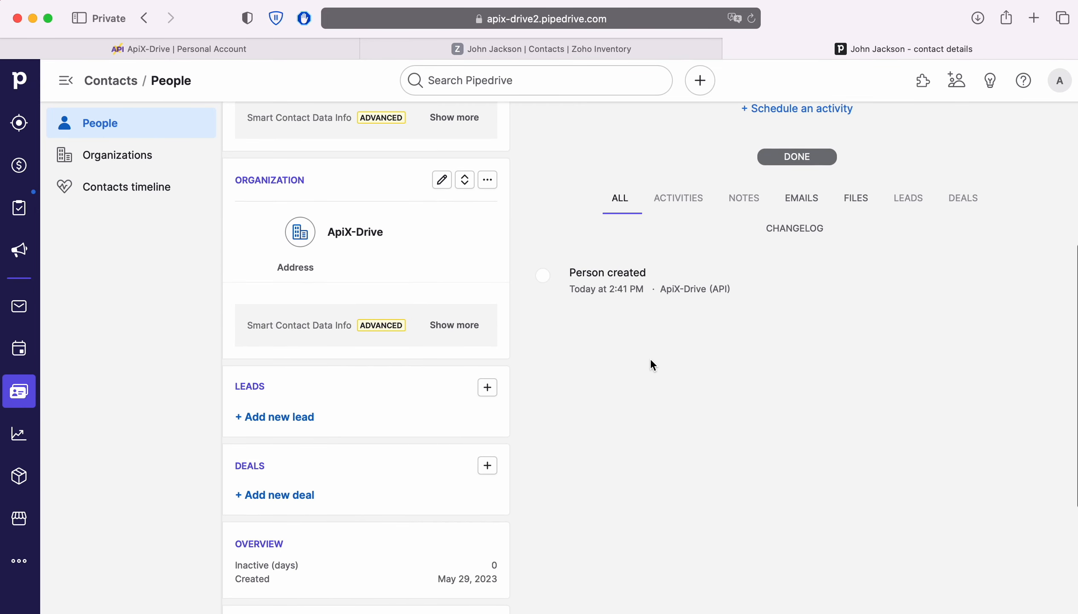
scroll(651, 363, up, 6)
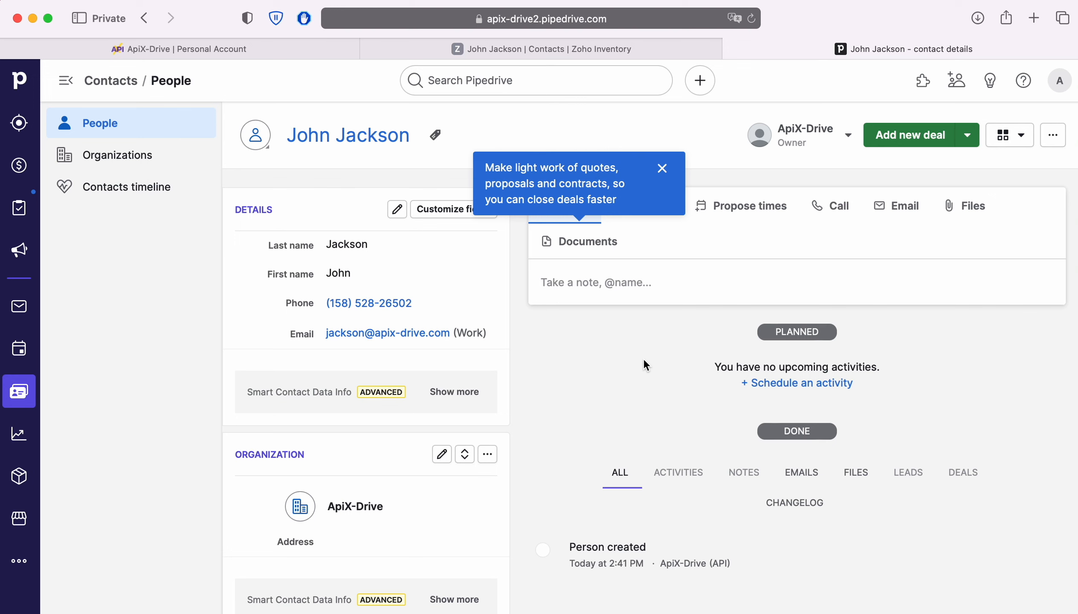
Back in ApiX-Drive, finish the destination setup and enable auto-update for the connection
click(188, 49)
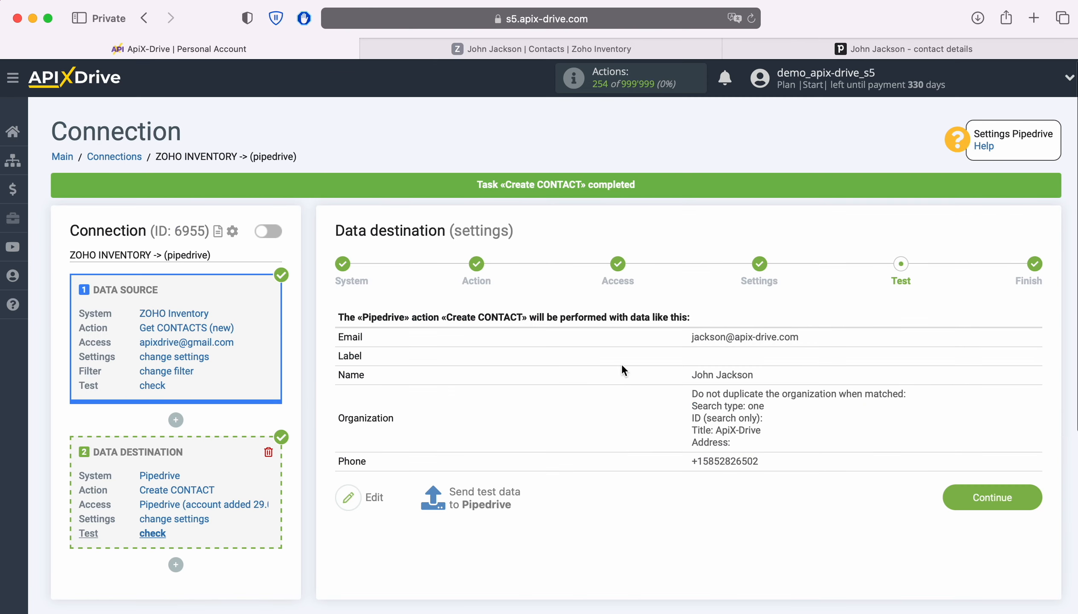
click(1014, 491)
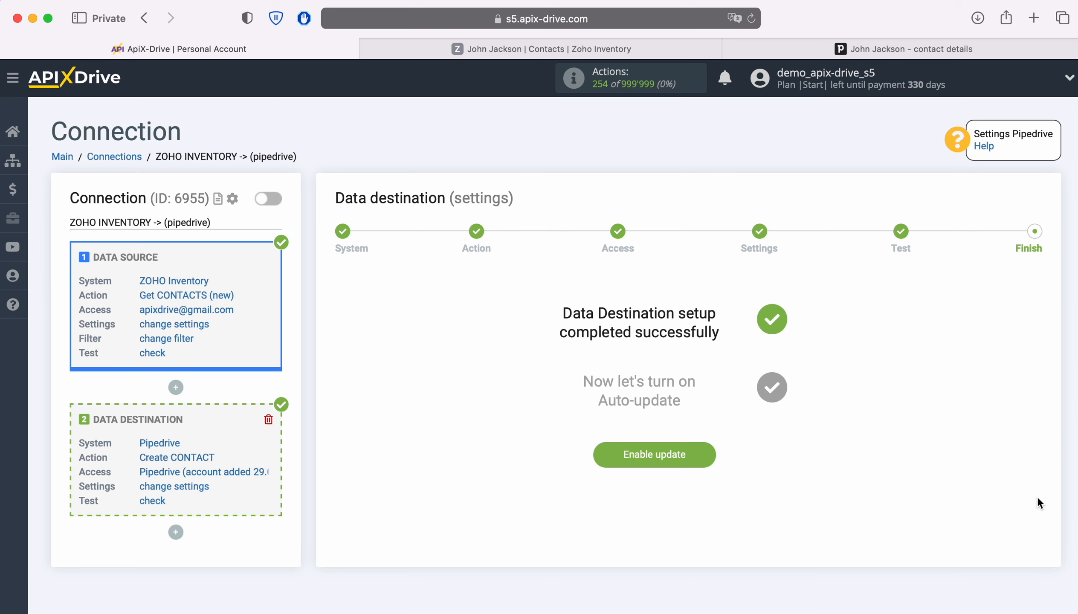
click(707, 449)
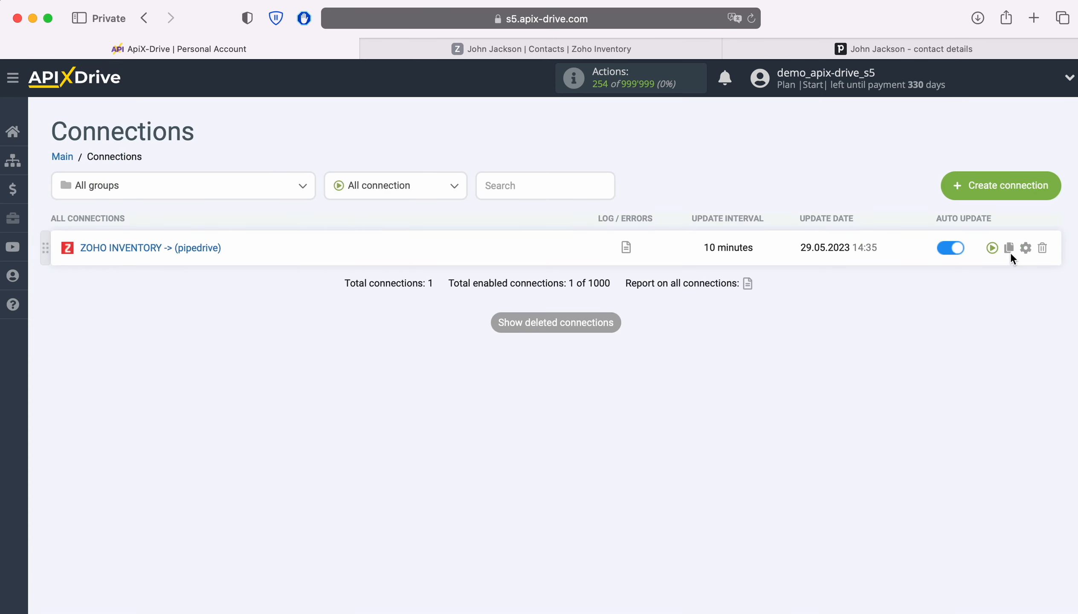
Set the connection's update interval to 5 minutes and save the settings
click(1025, 247)
click(604, 357)
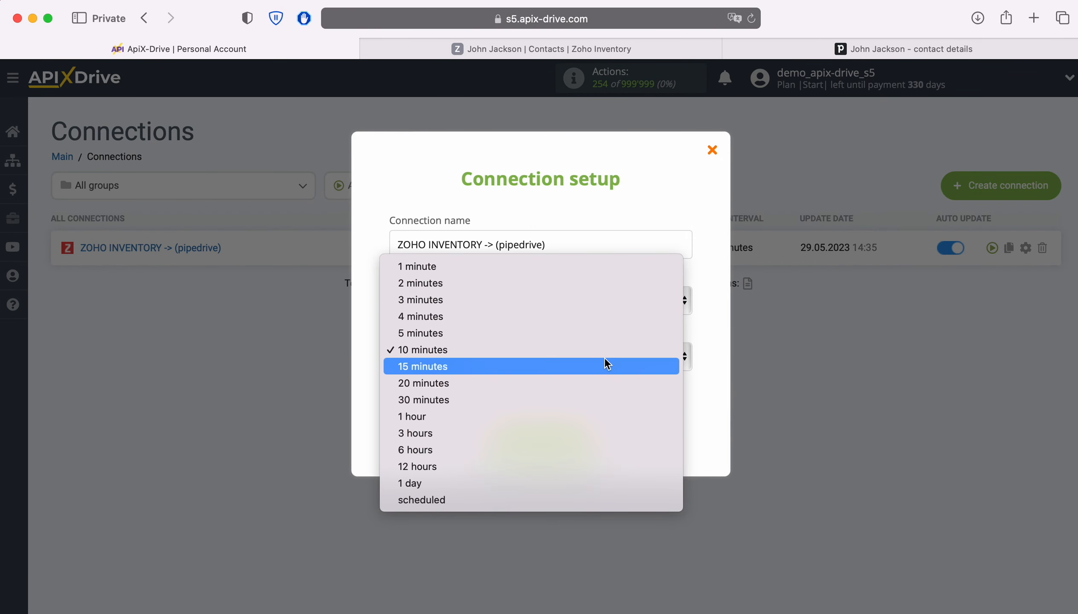
click(572, 333)
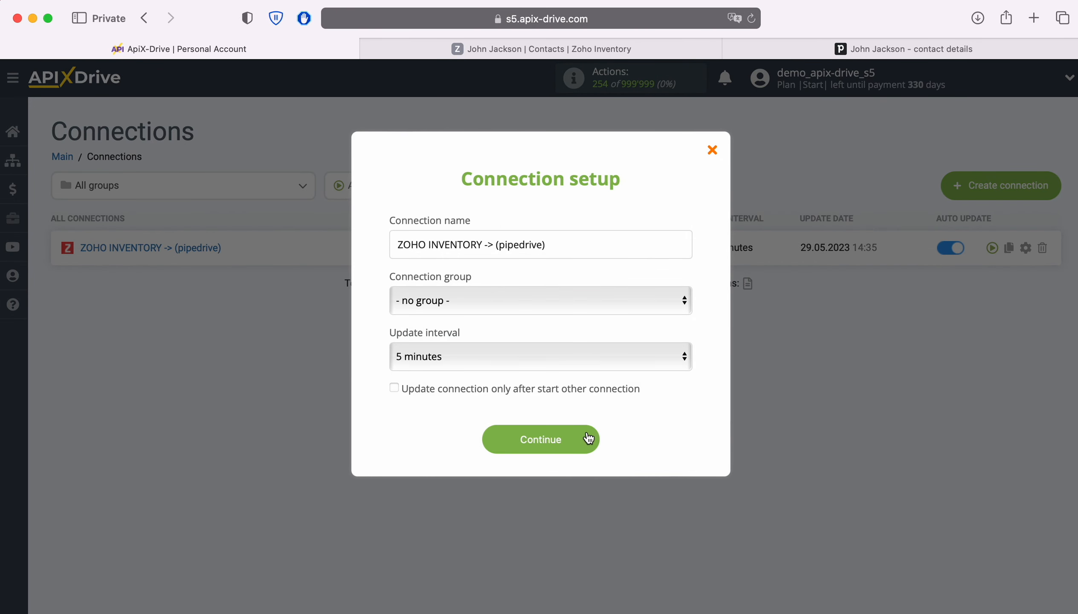
click(587, 437)
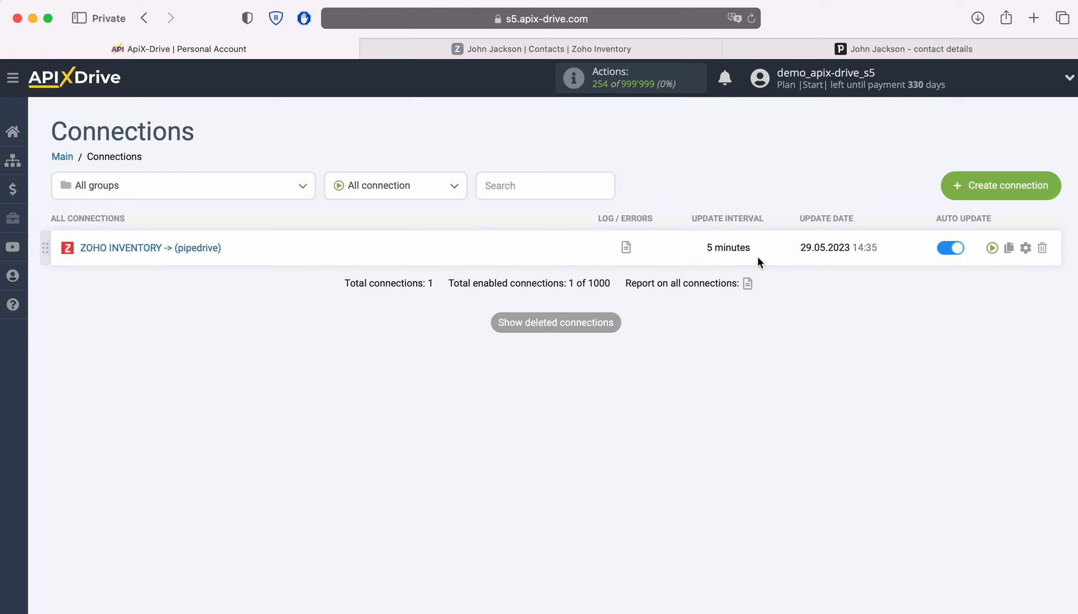